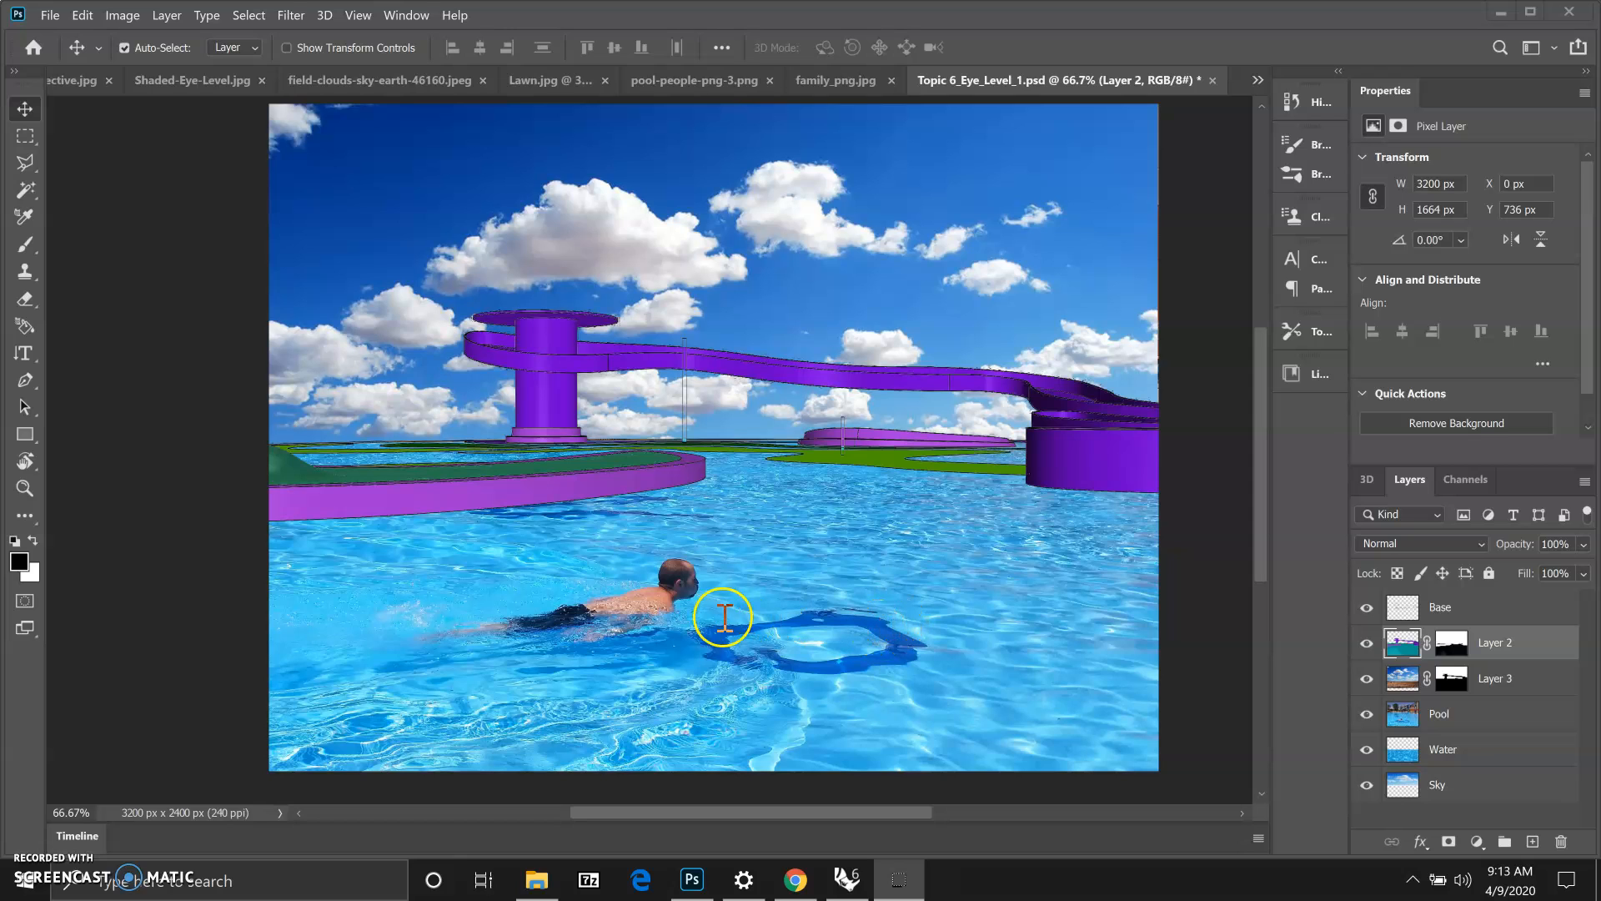
Compare the composite with the Base linework layer hidden and shown
{"action": "left_click", "coordinate": [1368, 608]}
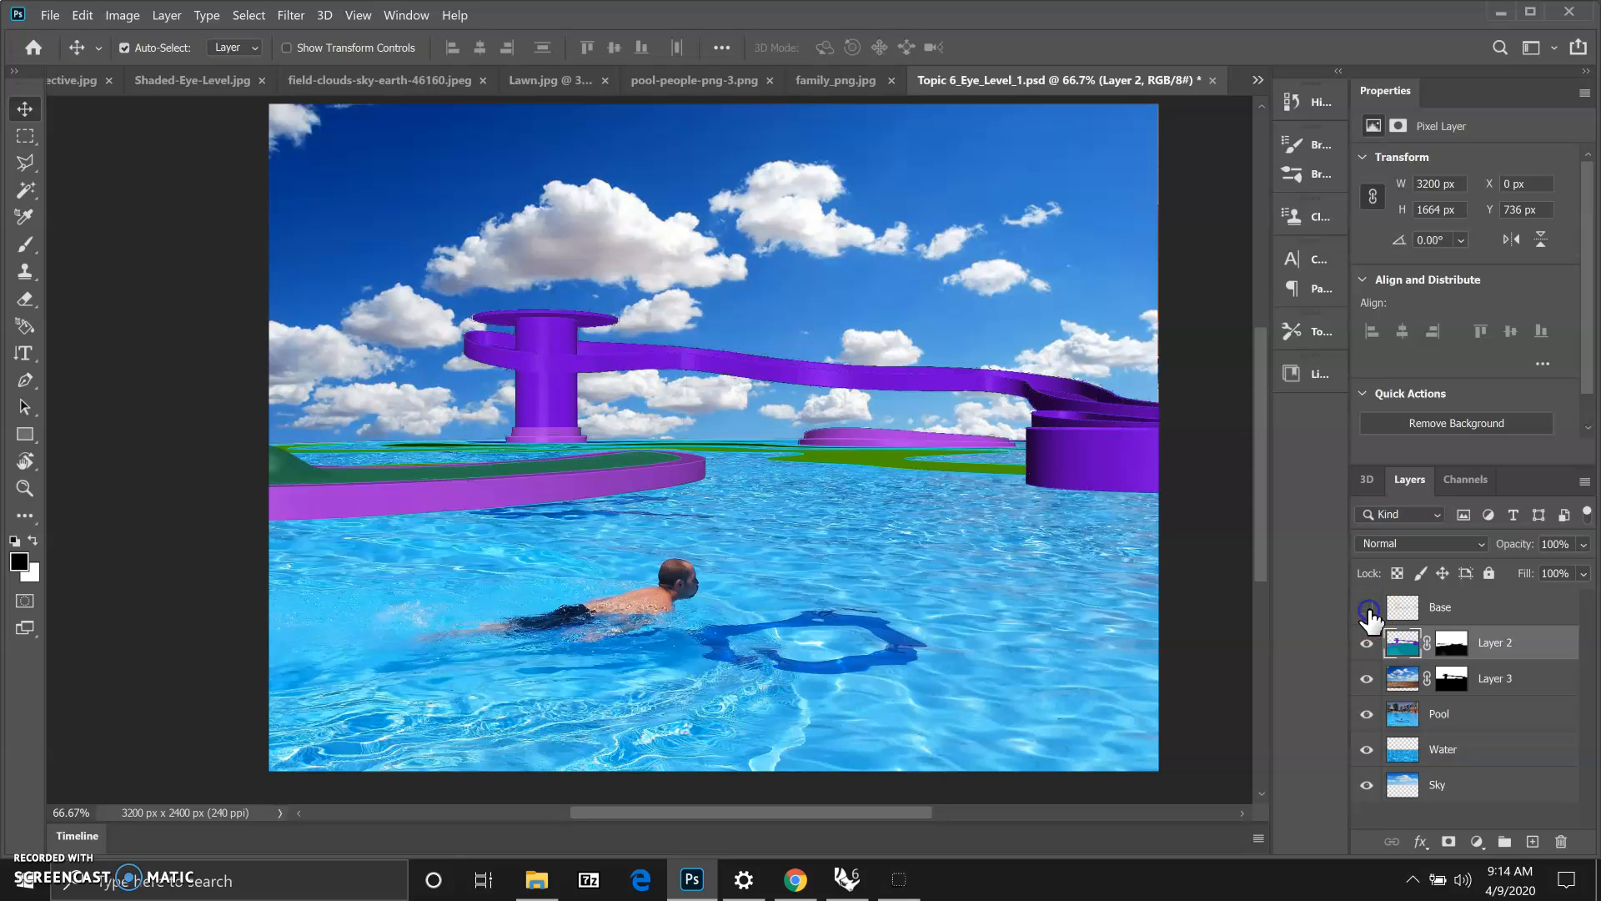
{"action": "left_click", "coordinate": [1368, 608]}
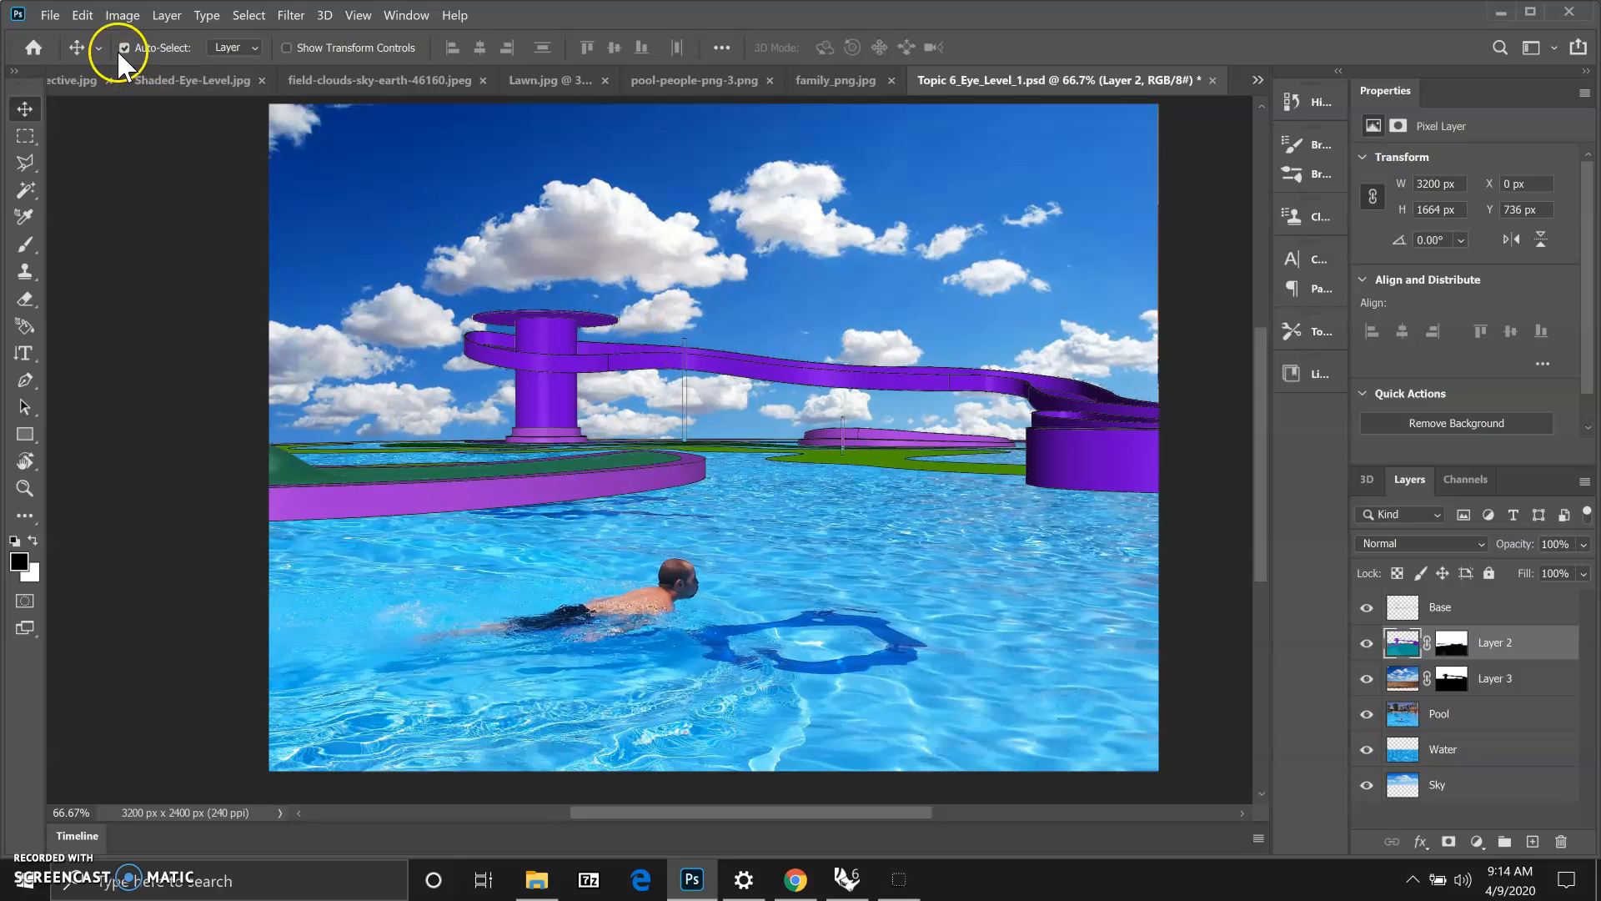
Open the image pool-people-png-3 from the Topic 6 folder
{"action": "left_click", "coordinate": [50, 15]}
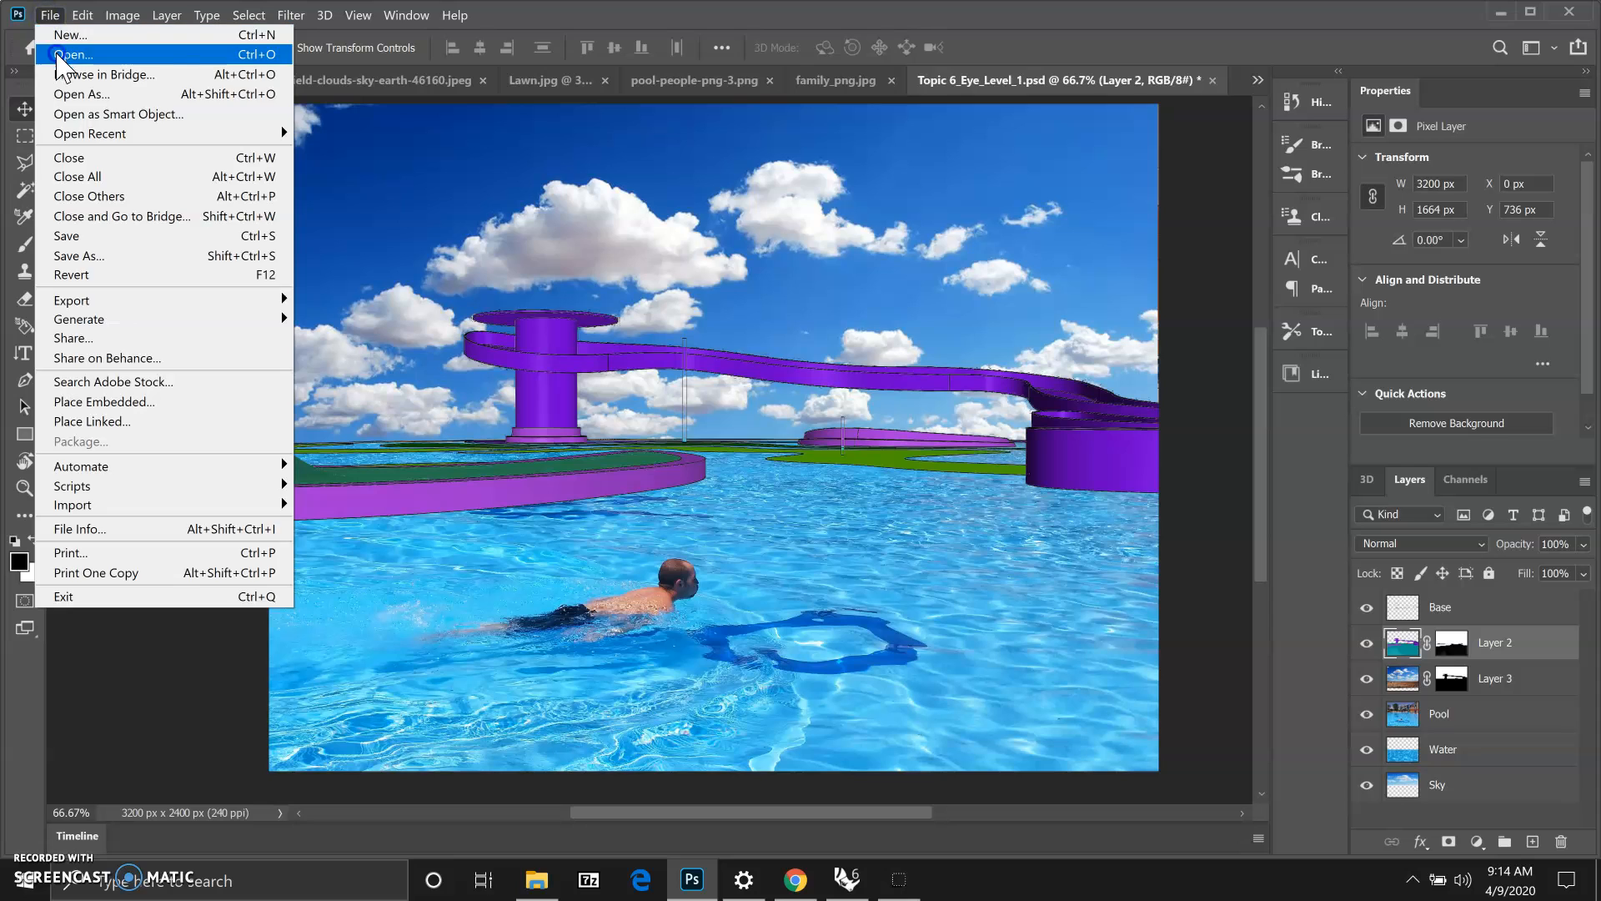
{"action": "left_click", "coordinate": [60, 54]}
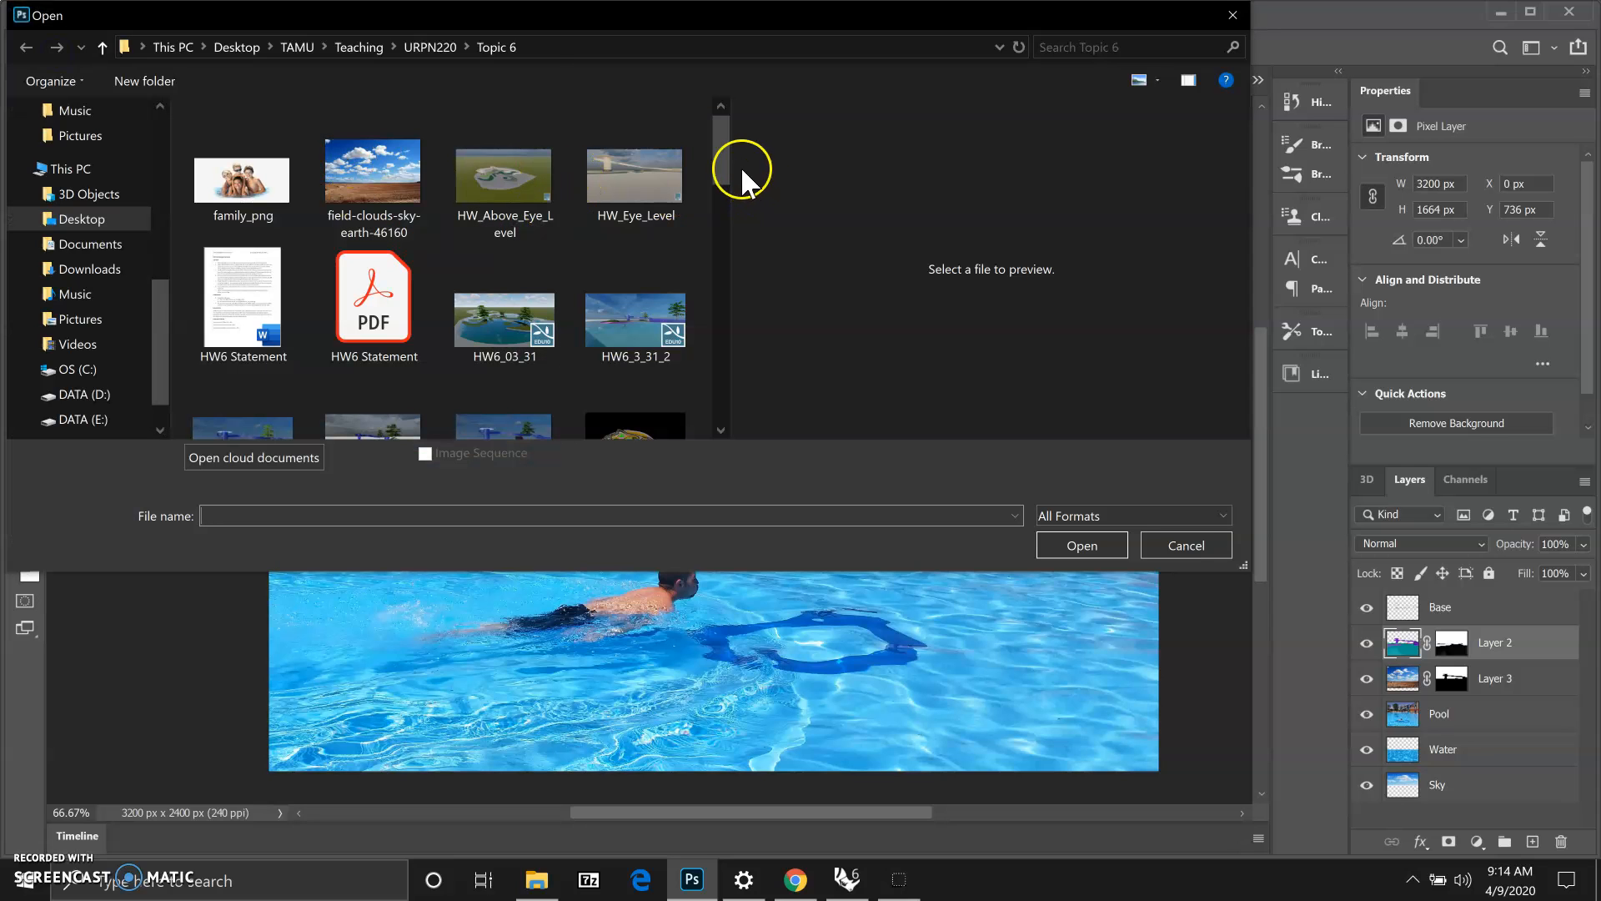
{"action": "left_click_drag", "start_coordinate": [722, 162], "coordinate": [719, 278]}
{"action": "left_click", "coordinate": [373, 305]}
{"action": "left_click", "coordinate": [1071, 542]}
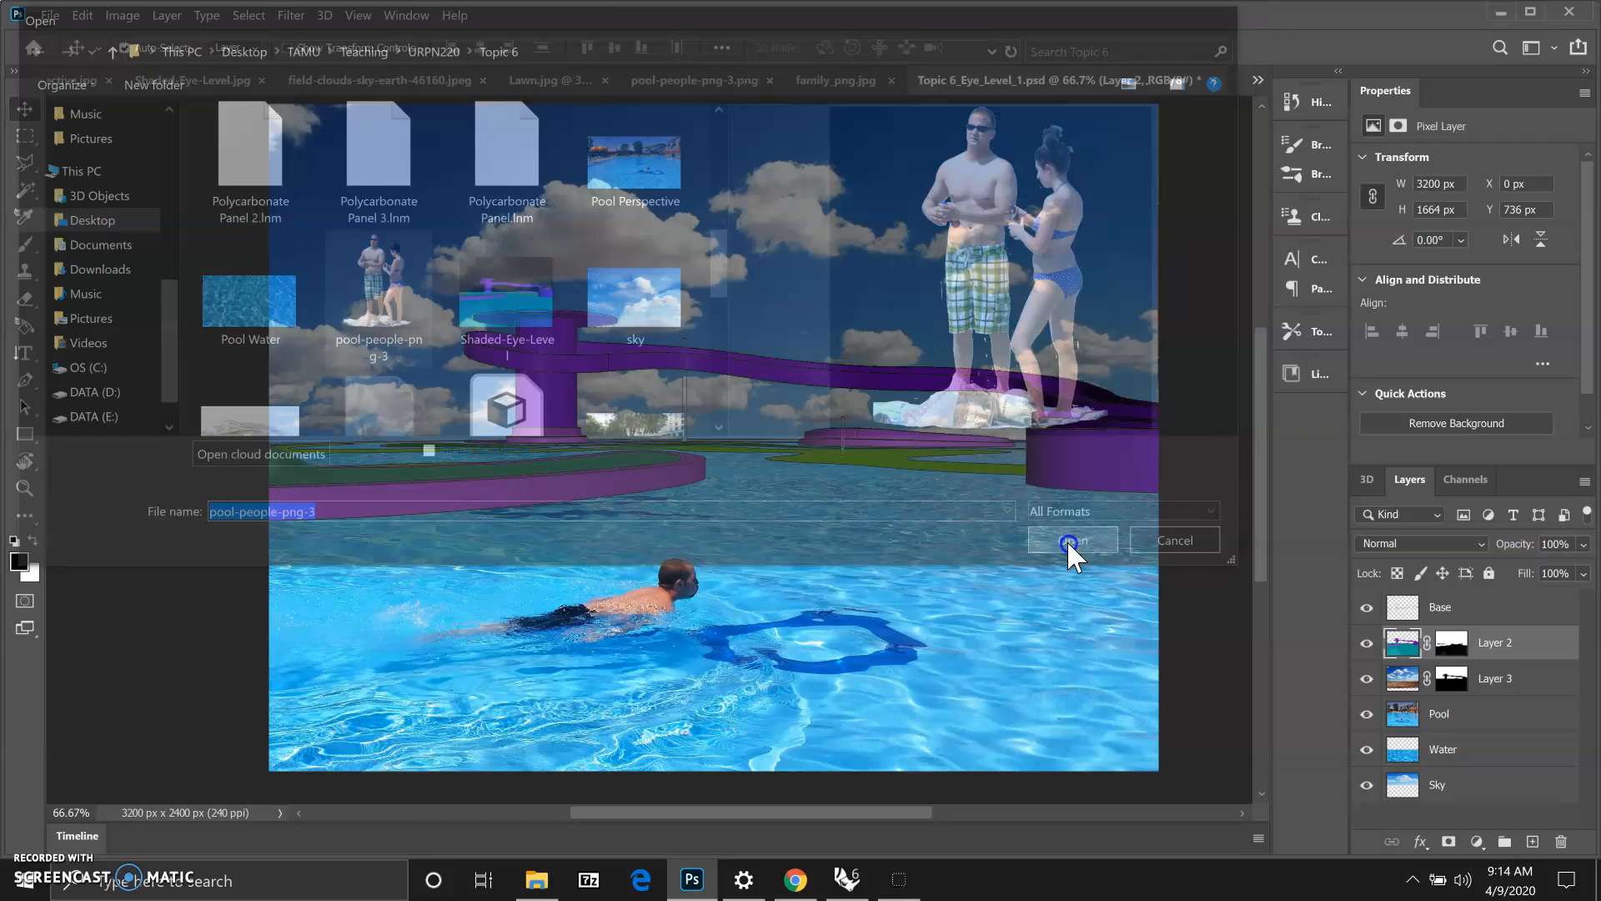
Copy the whole pool-people image and paste it into Topic 6_Eye_Level_1.psd as a layer above Layer 2
{"action": "key", "text": "ctrl+c"}
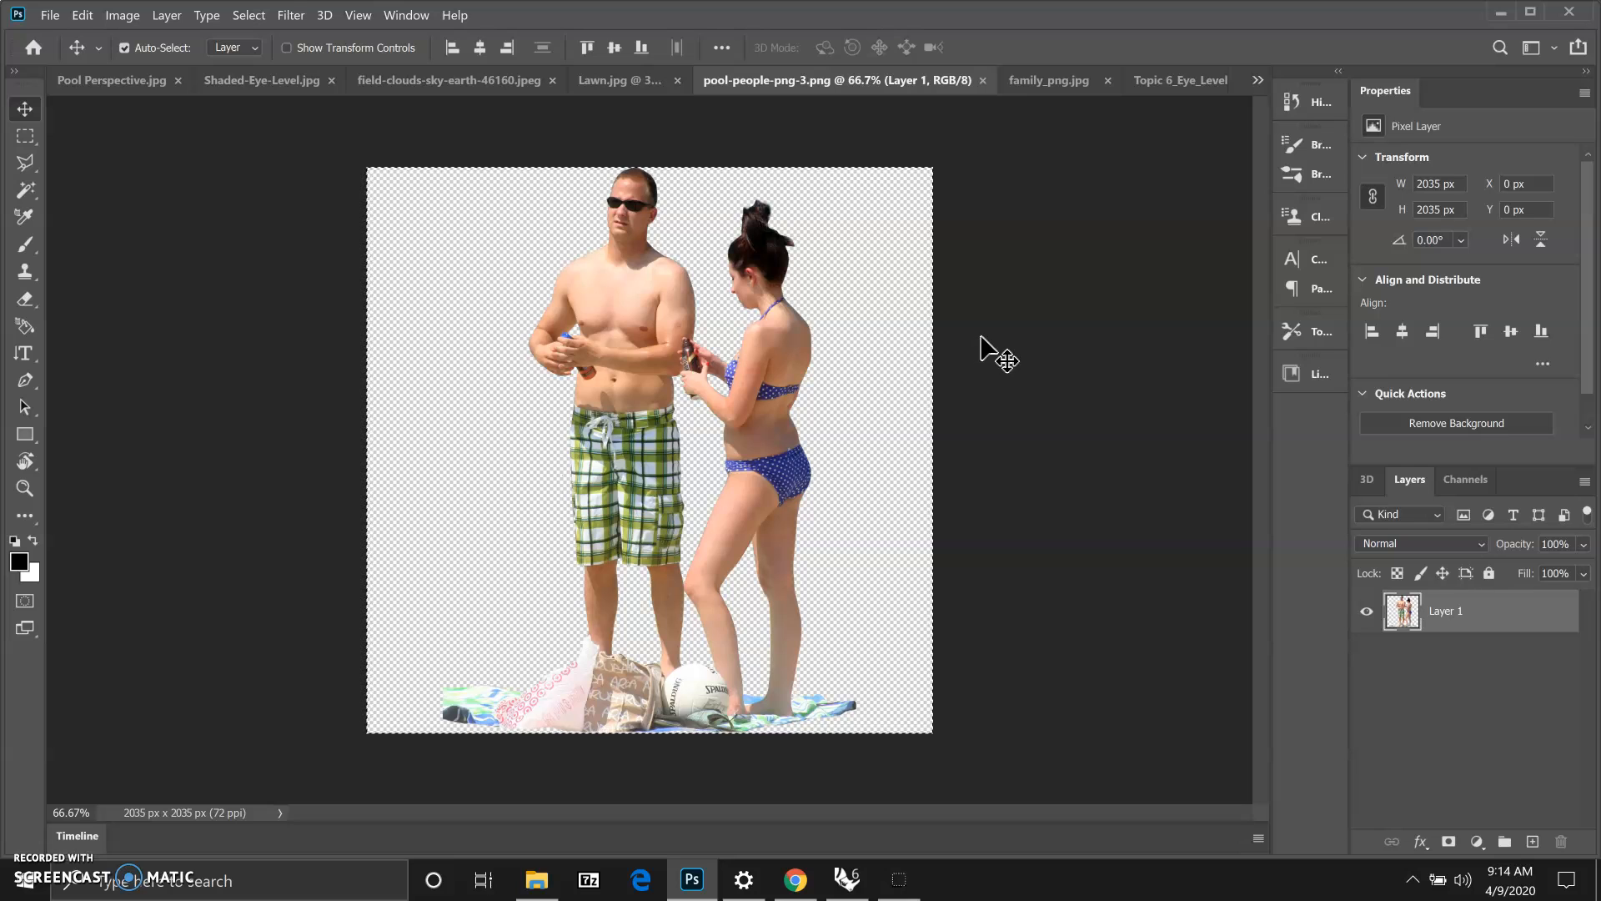
{"action": "key", "text": "ctrl+c"}
{"action": "left_click", "coordinate": [407, 15]}
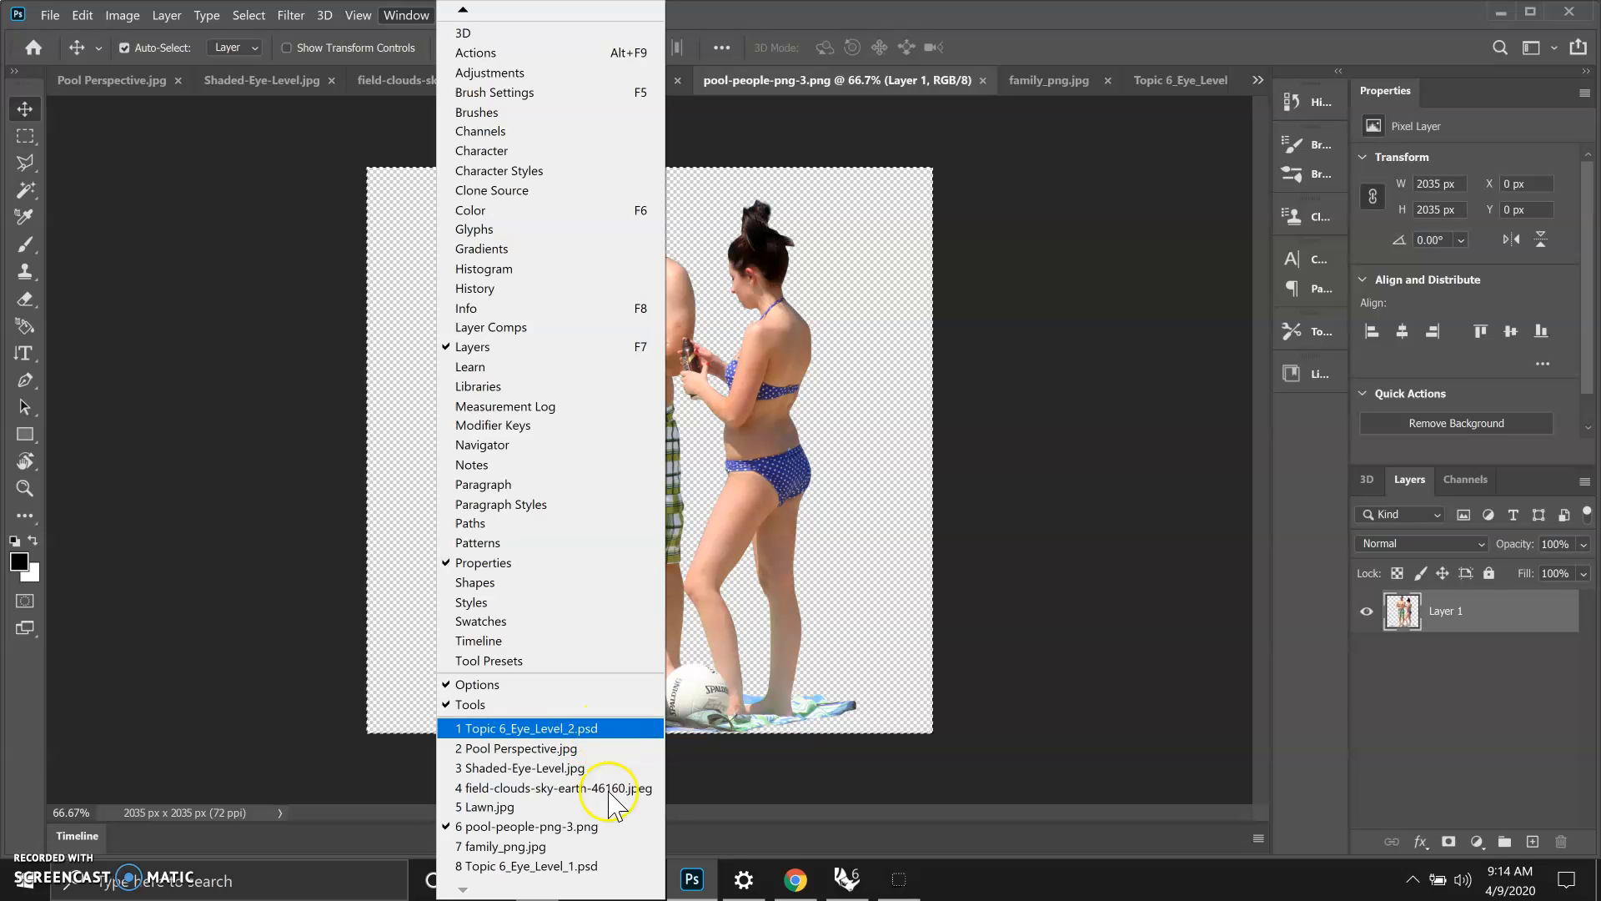
{"action": "left_click", "coordinate": [606, 866]}
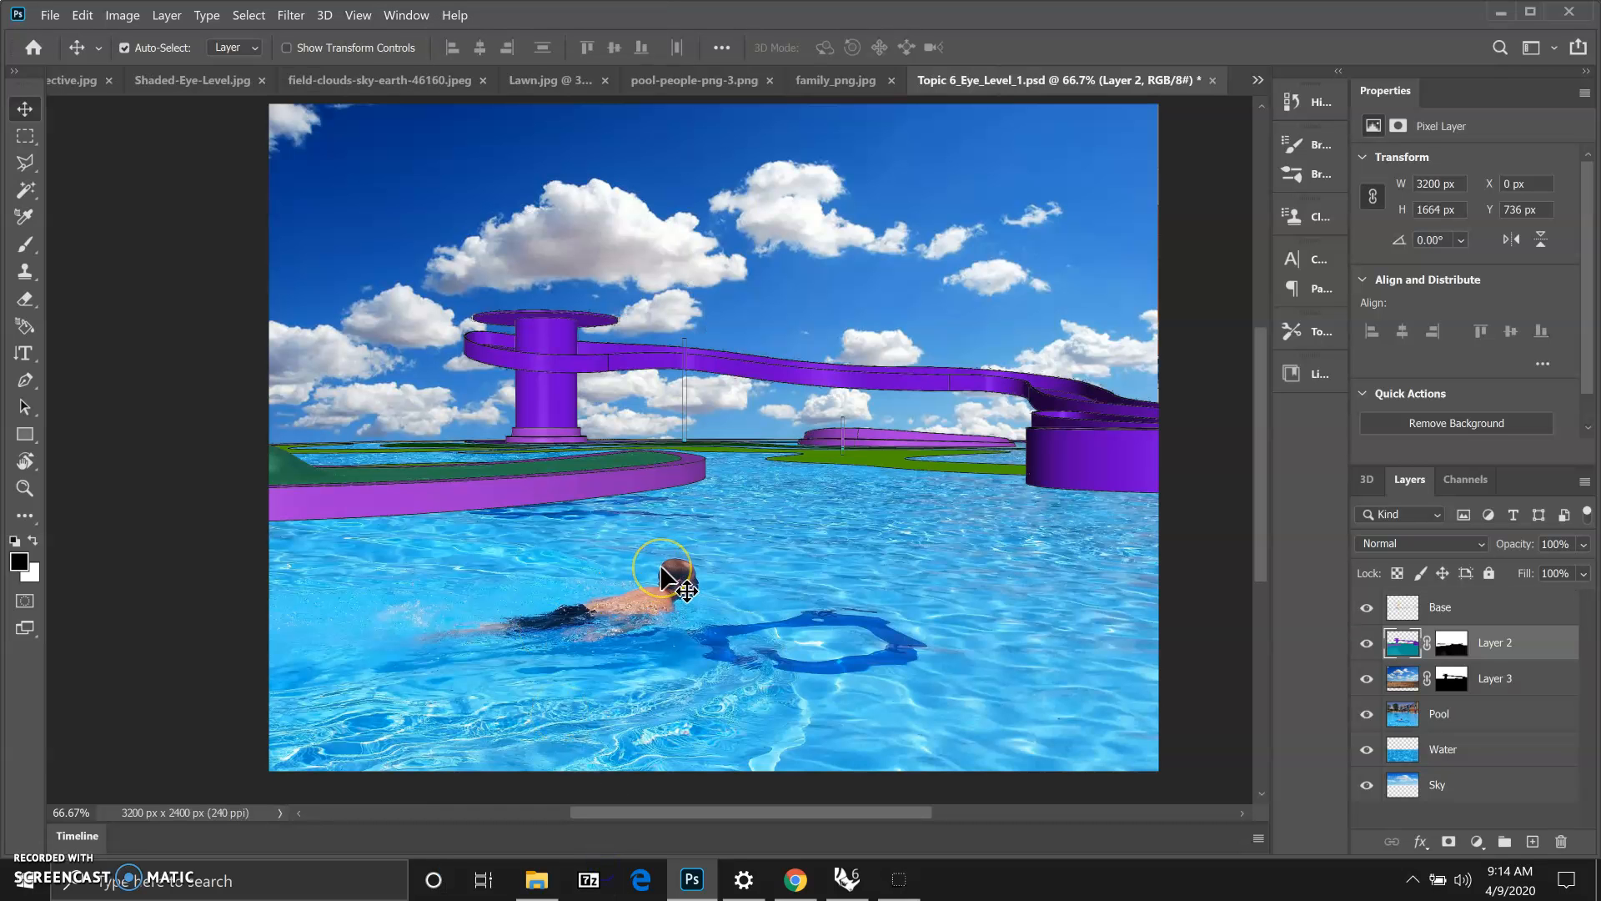
{"action": "key", "text": "ctrl+v"}
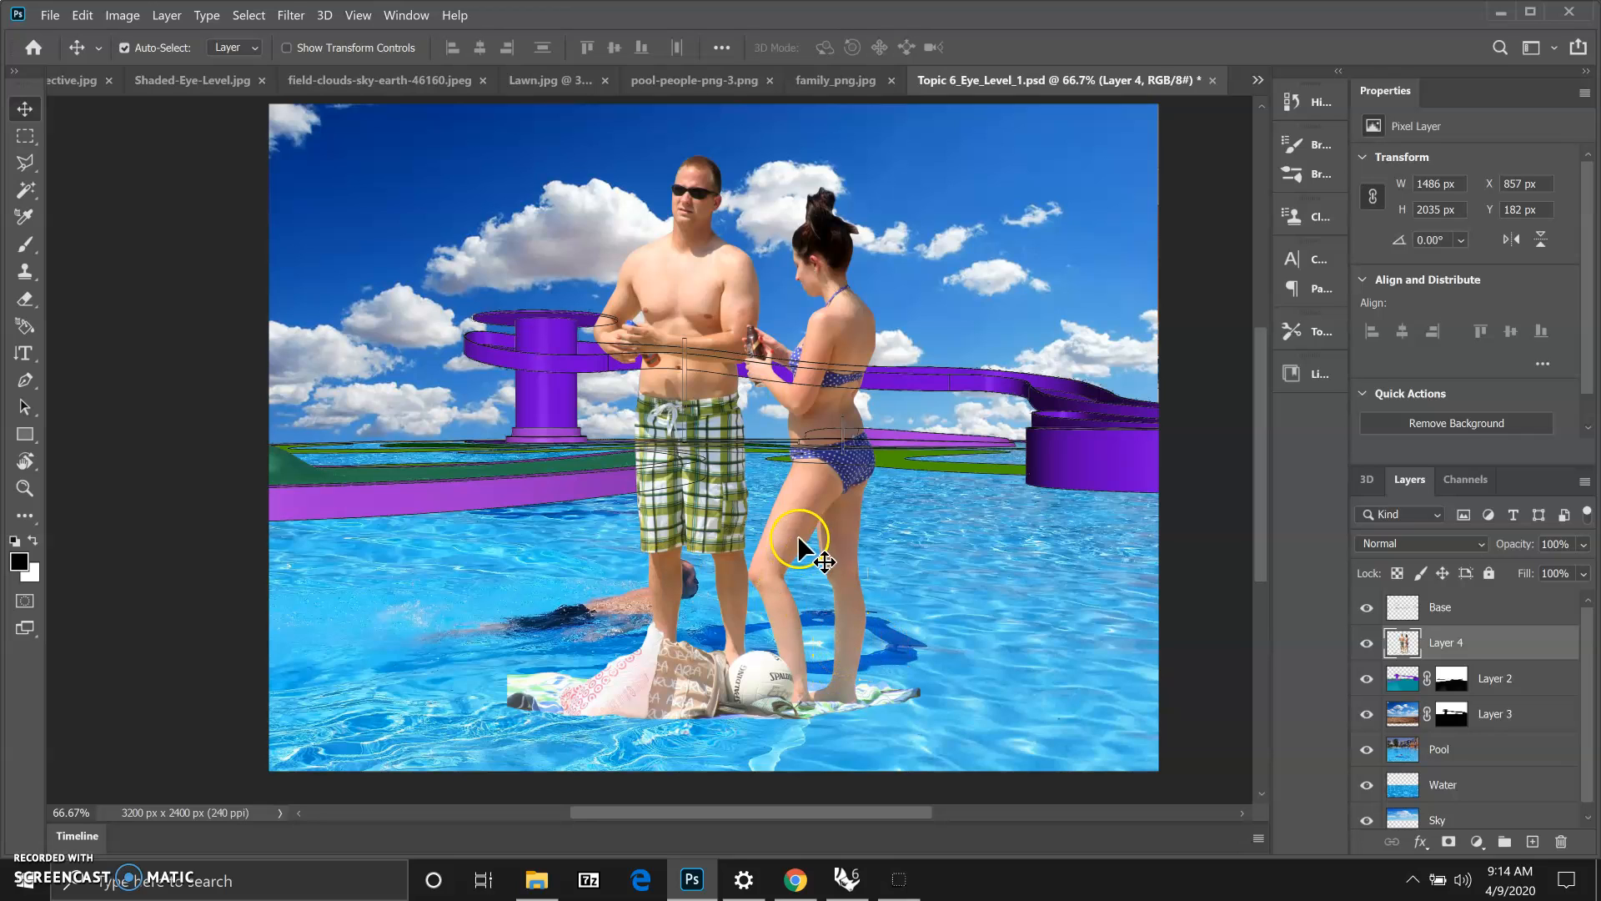
Rename the pasted people layer as Couple
{"action": "left_click", "coordinate": [1442, 644]}
{"action": "double_click", "coordinate": [1444, 647]}
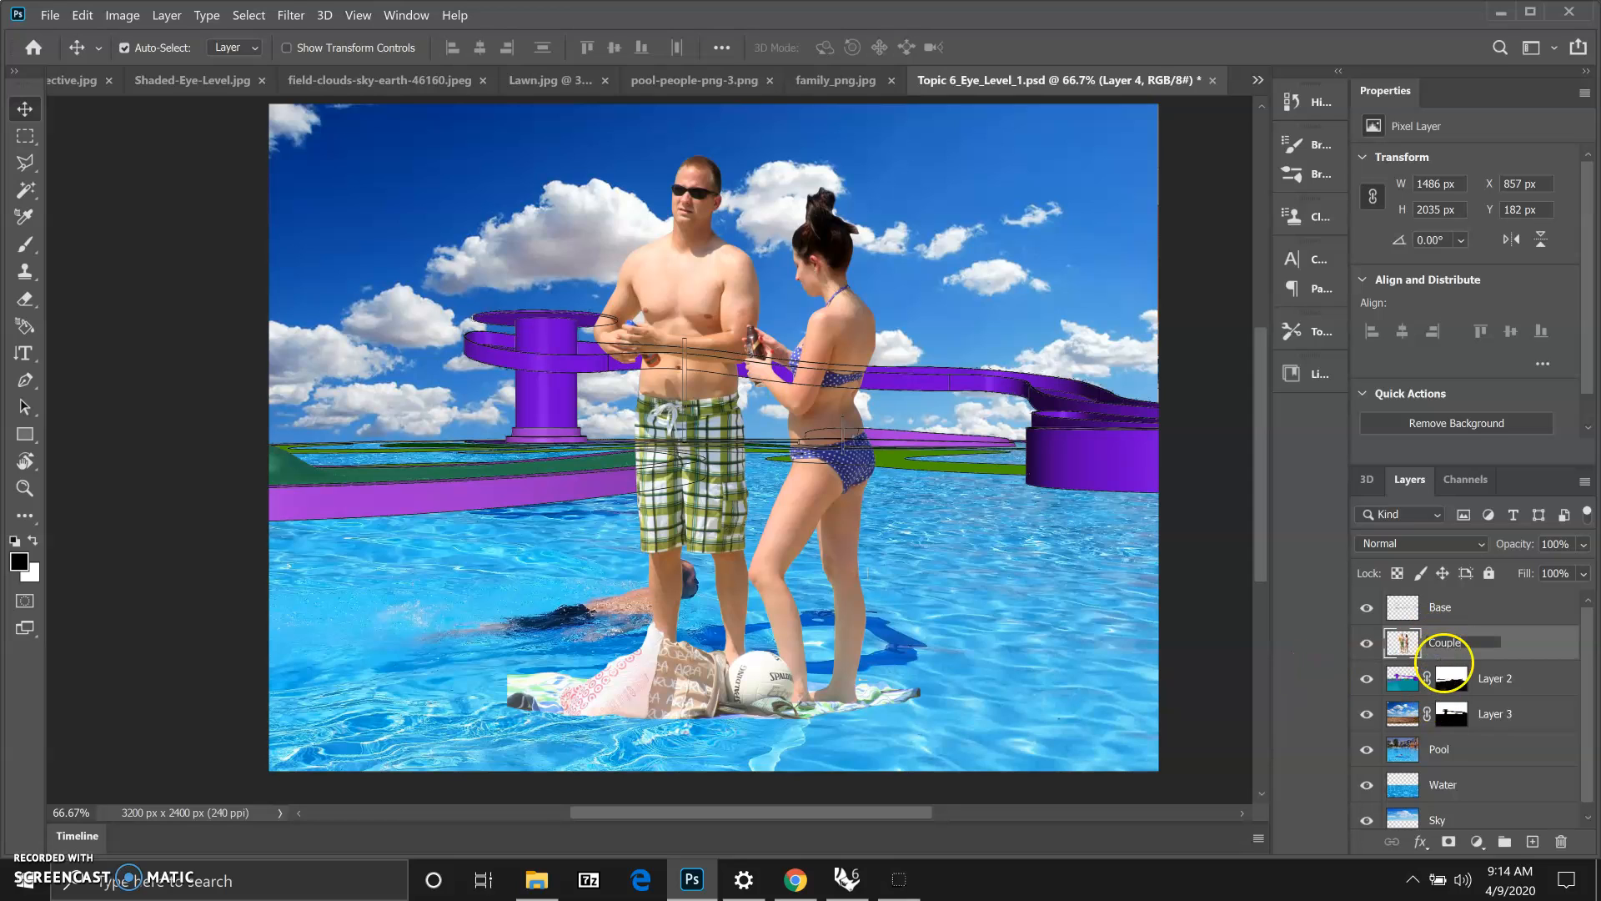
{"action": "key", "text": "Return"}
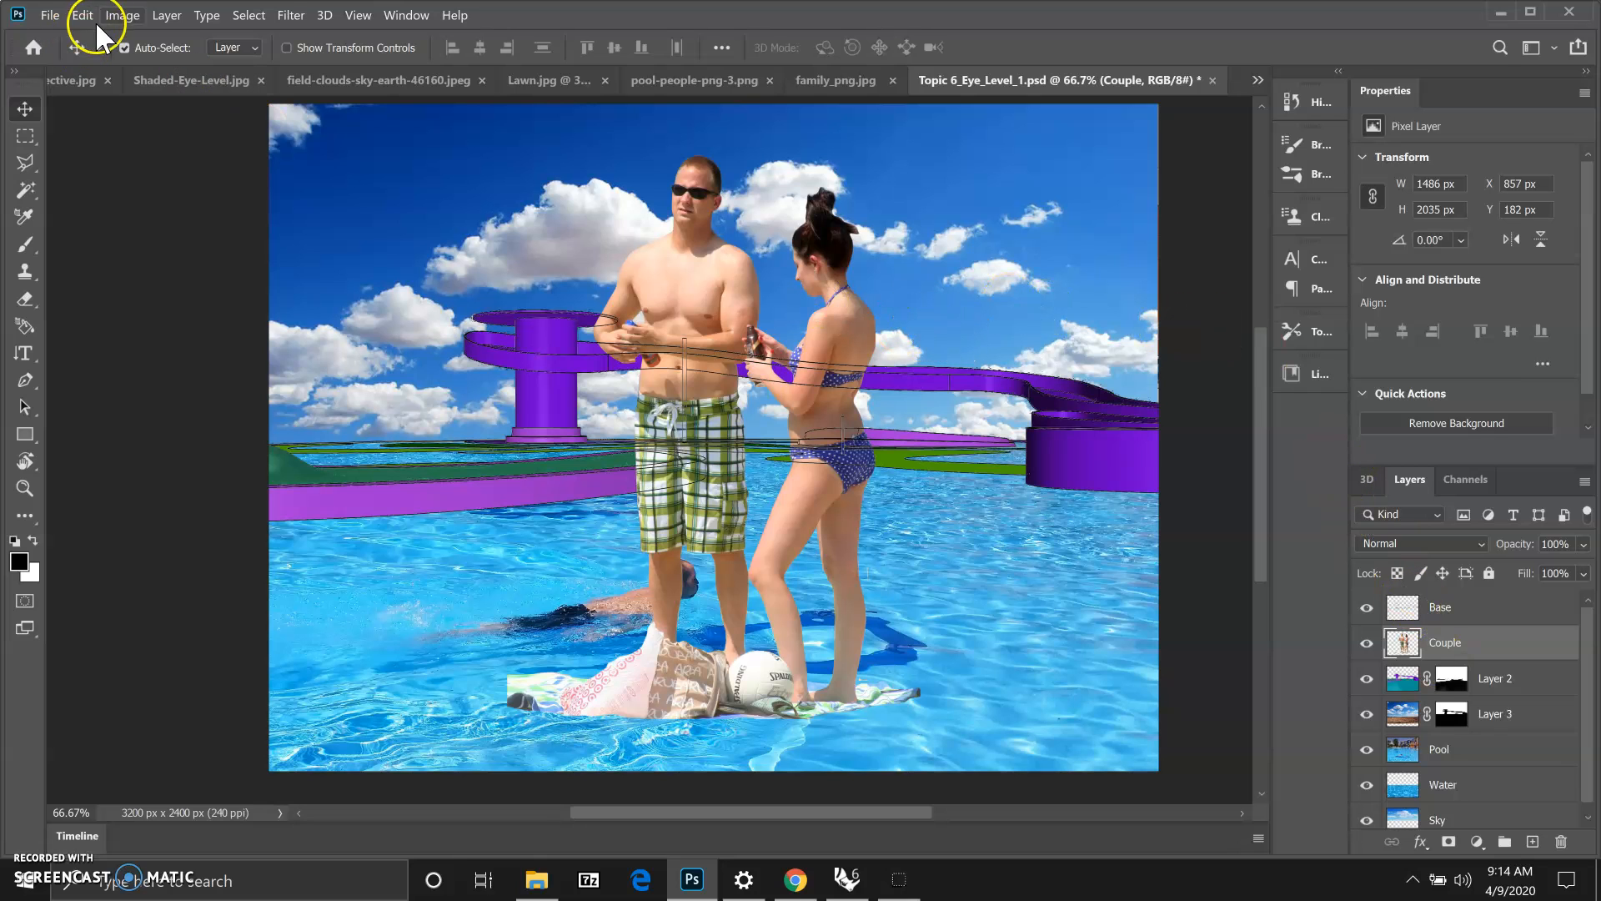
{"action": "left_click", "coordinate": [118, 16]}
{"action": "mouse_move", "coordinate": [82, 16]}
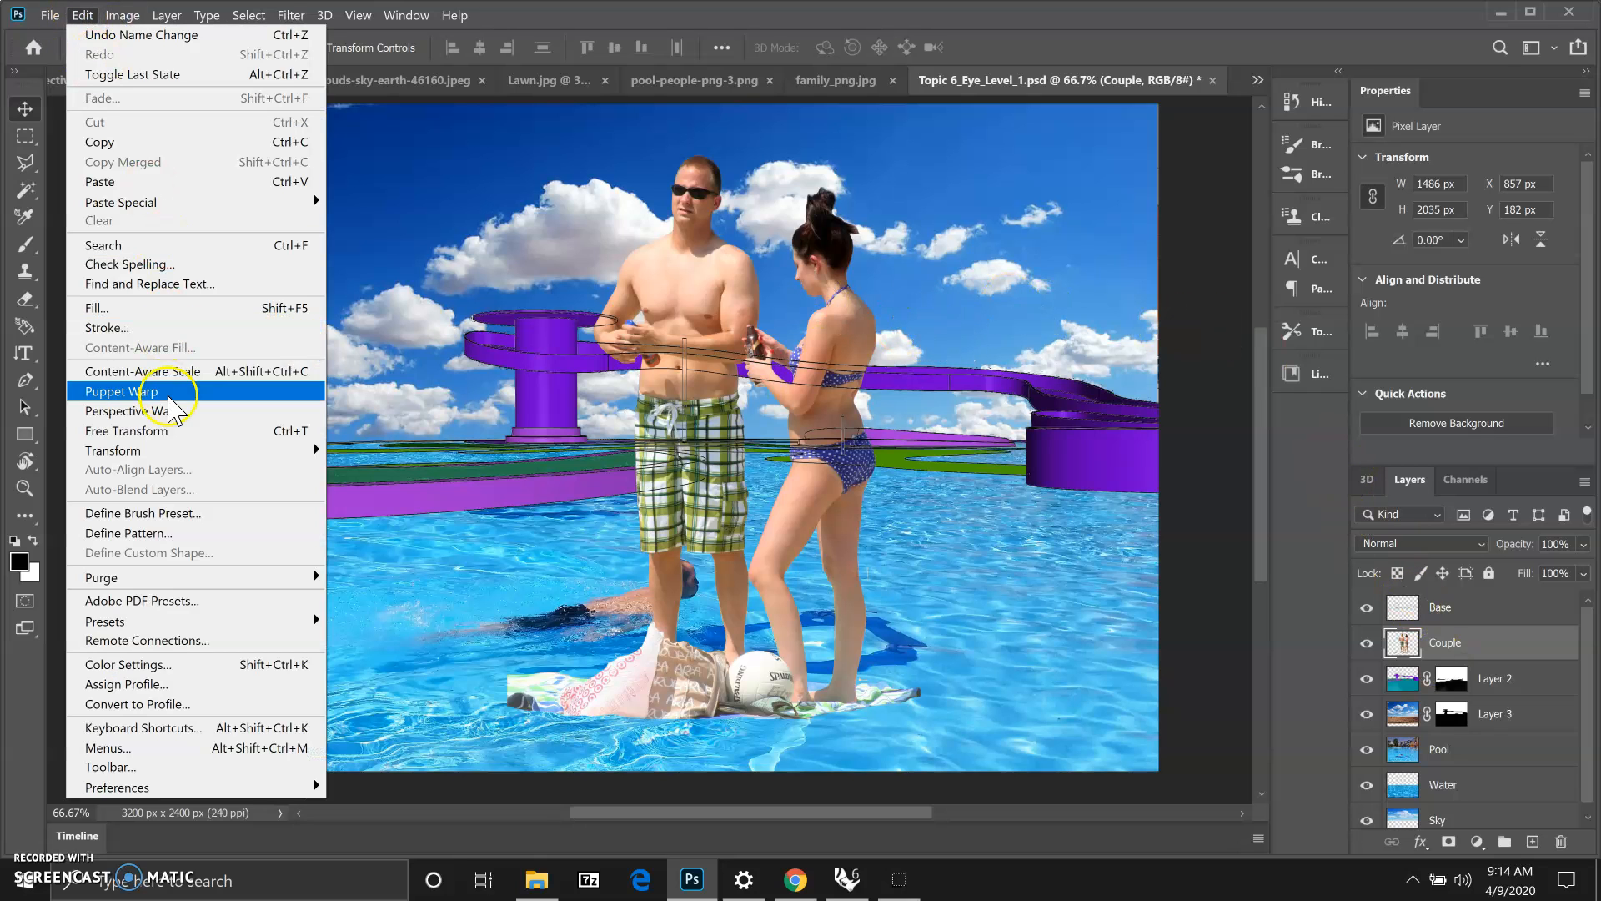
{"action": "mouse_move", "coordinate": [162, 457]}
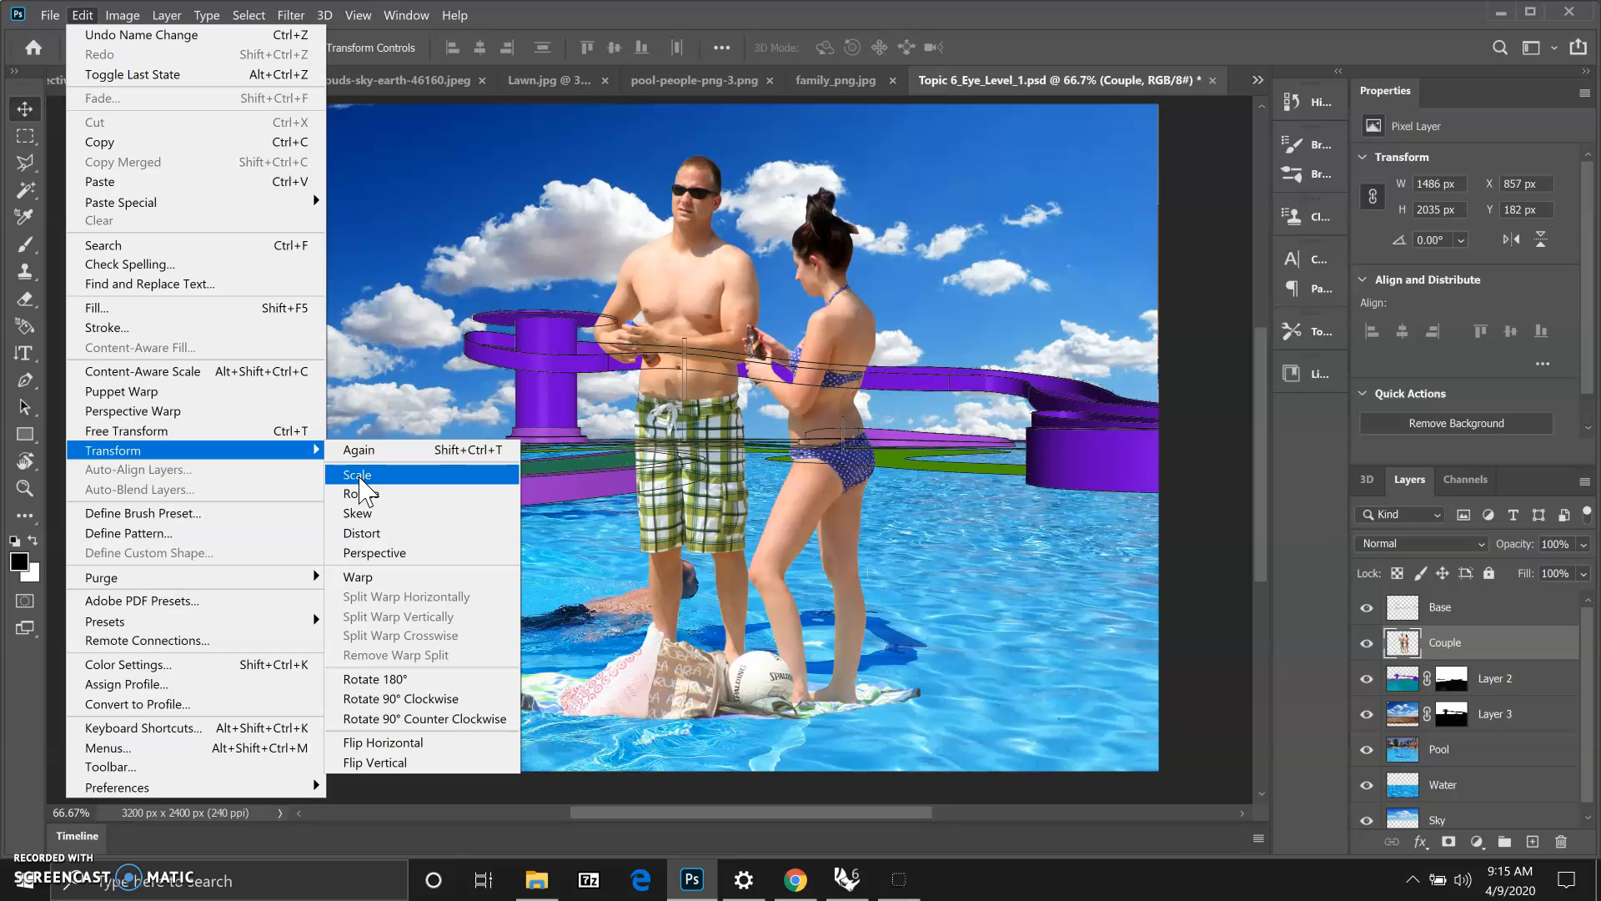
{"action": "left_click", "coordinate": [373, 553]}
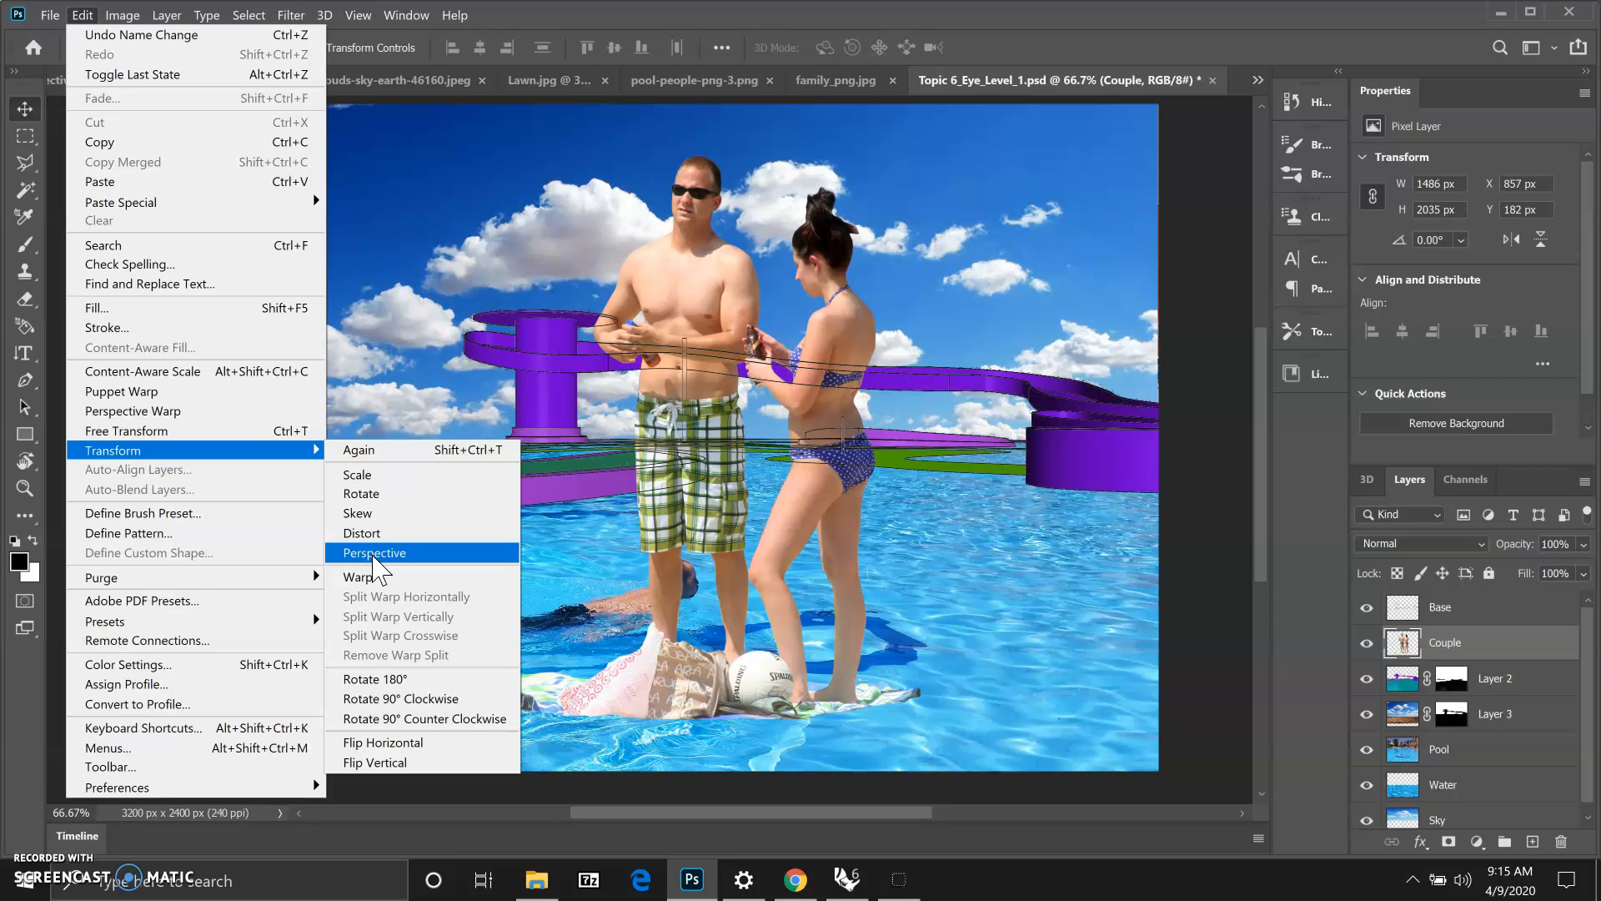
{"action": "left_click", "coordinate": [1154, 435]}
{"action": "left_click", "coordinate": [1229, 418]}
{"action": "left_click", "coordinate": [421, 55]}
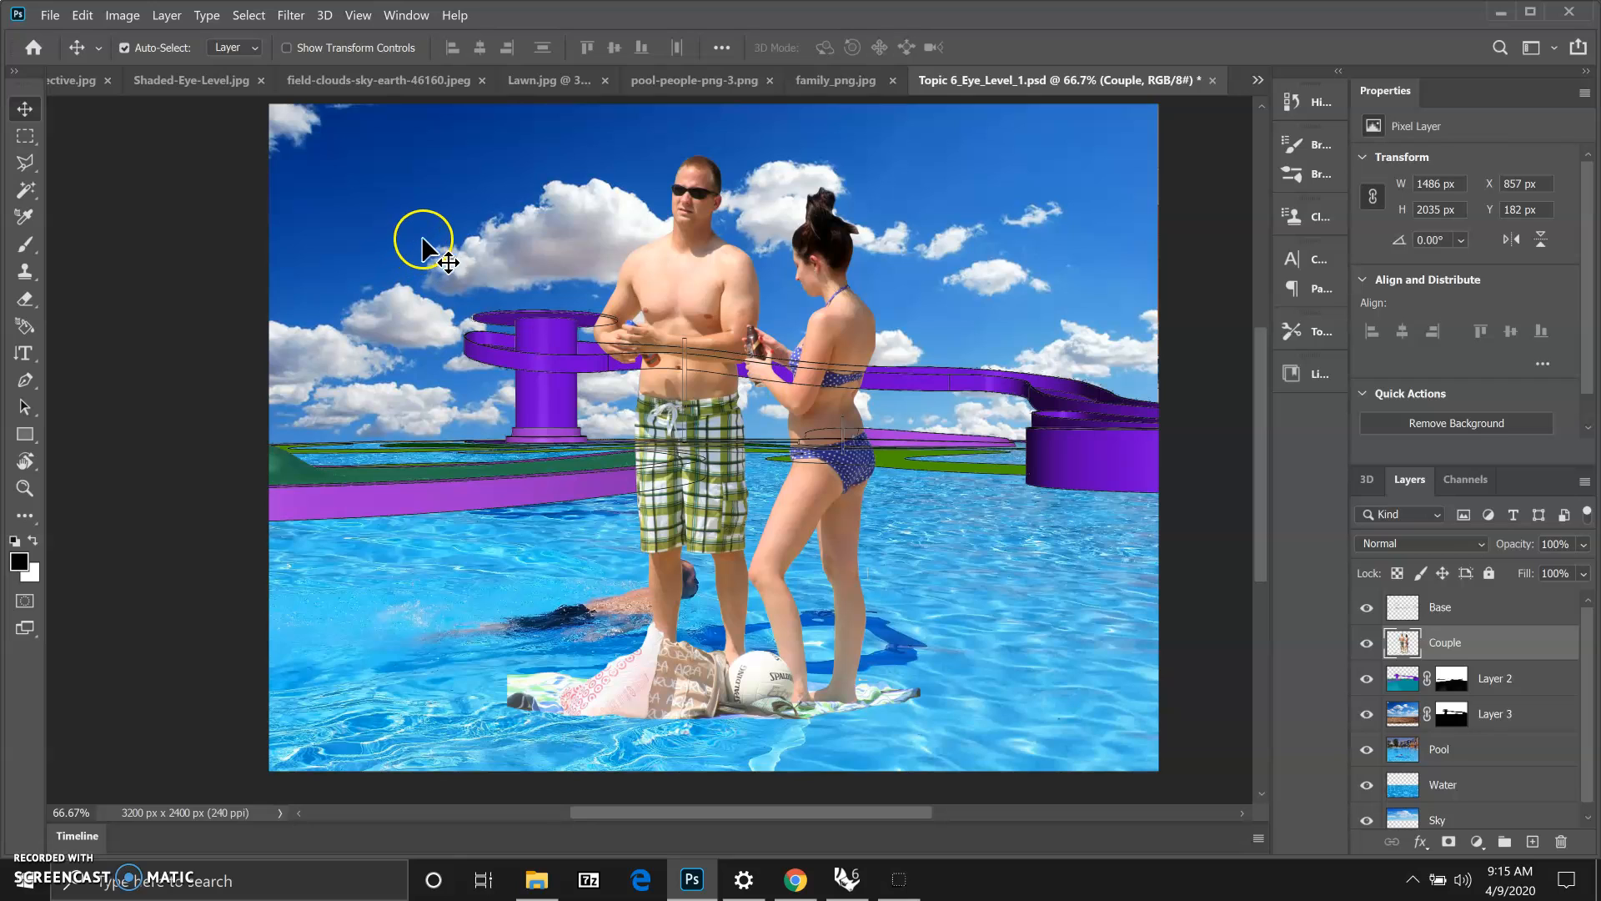
Scale the Couple layer proportionally to about 18% and apply the transformation
{"action": "key", "text": "ctrl+t"}
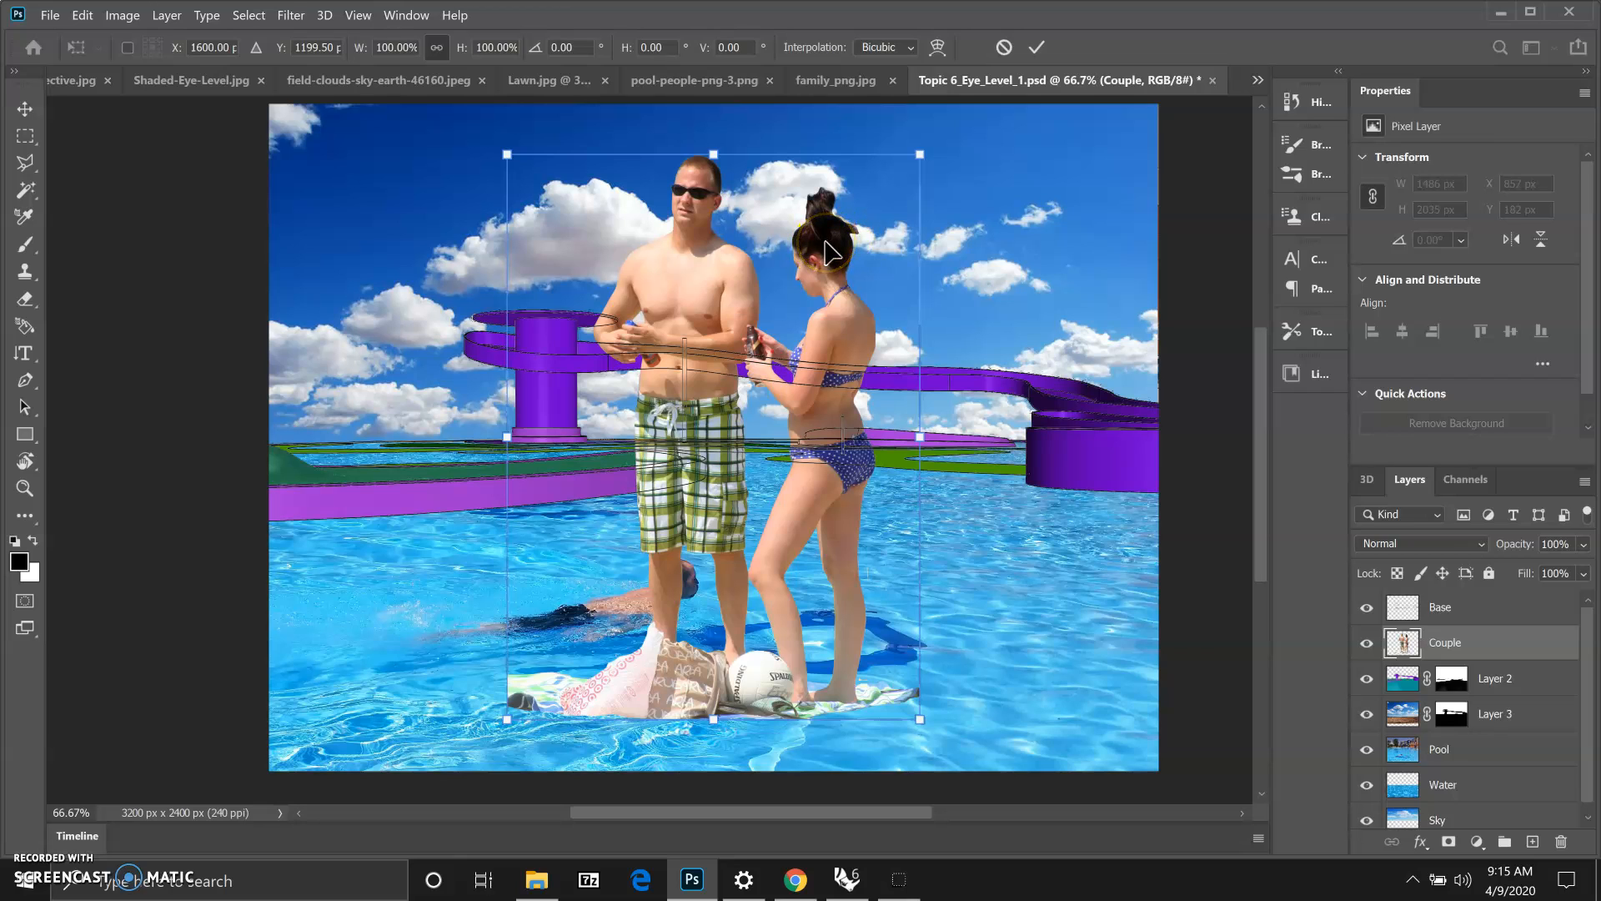
{"action": "right_click", "coordinate": [829, 248]}
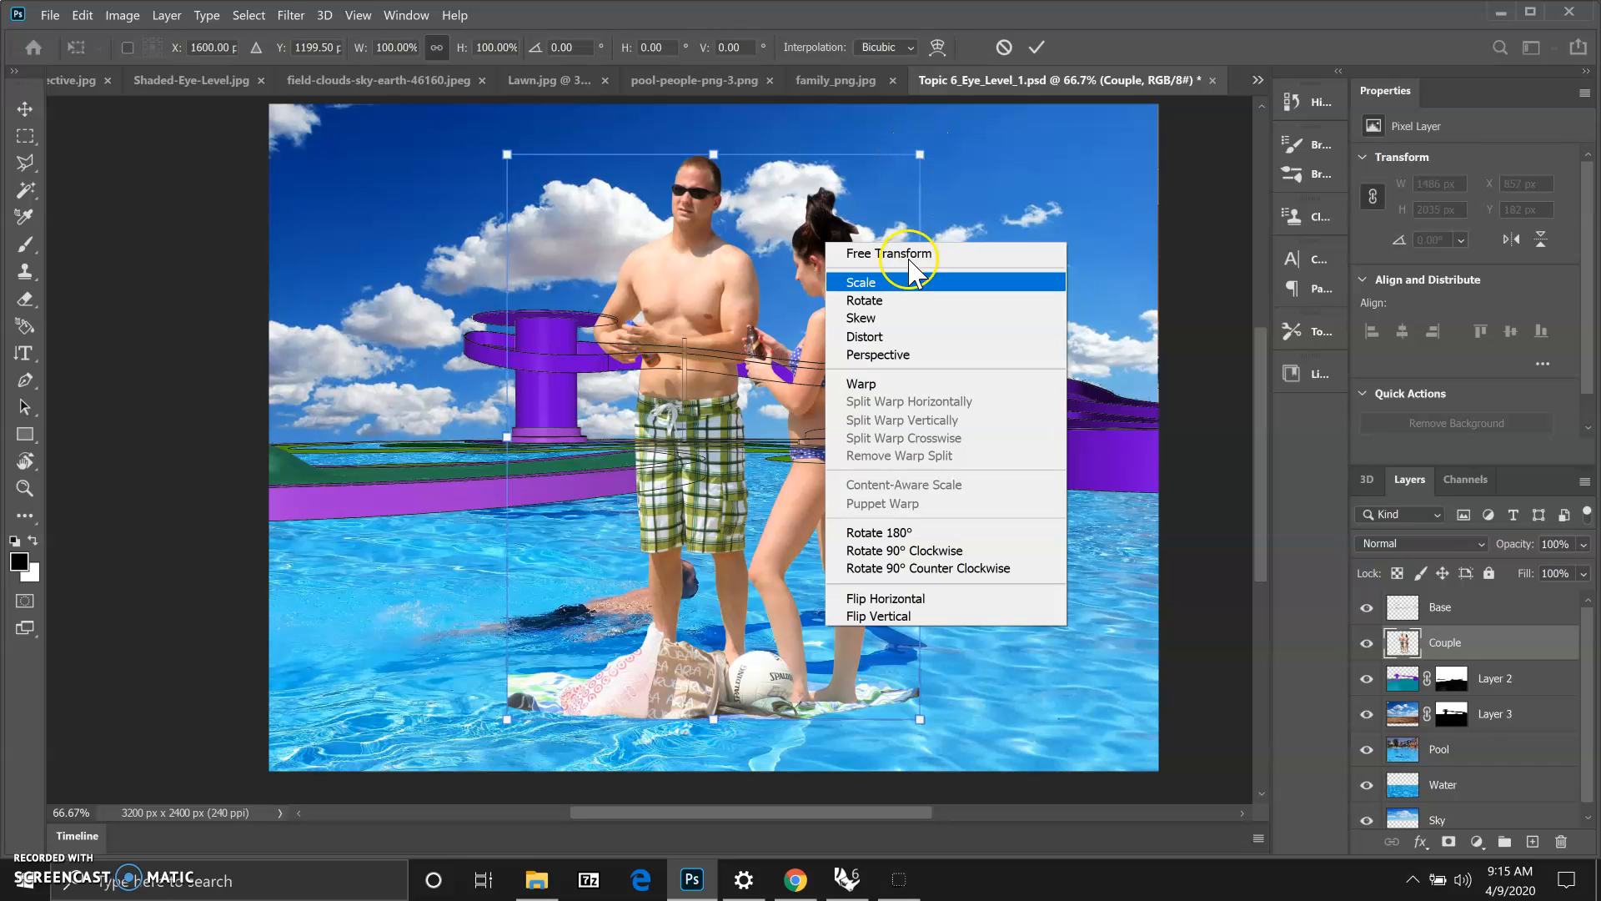
{"action": "left_click", "coordinate": [880, 284]}
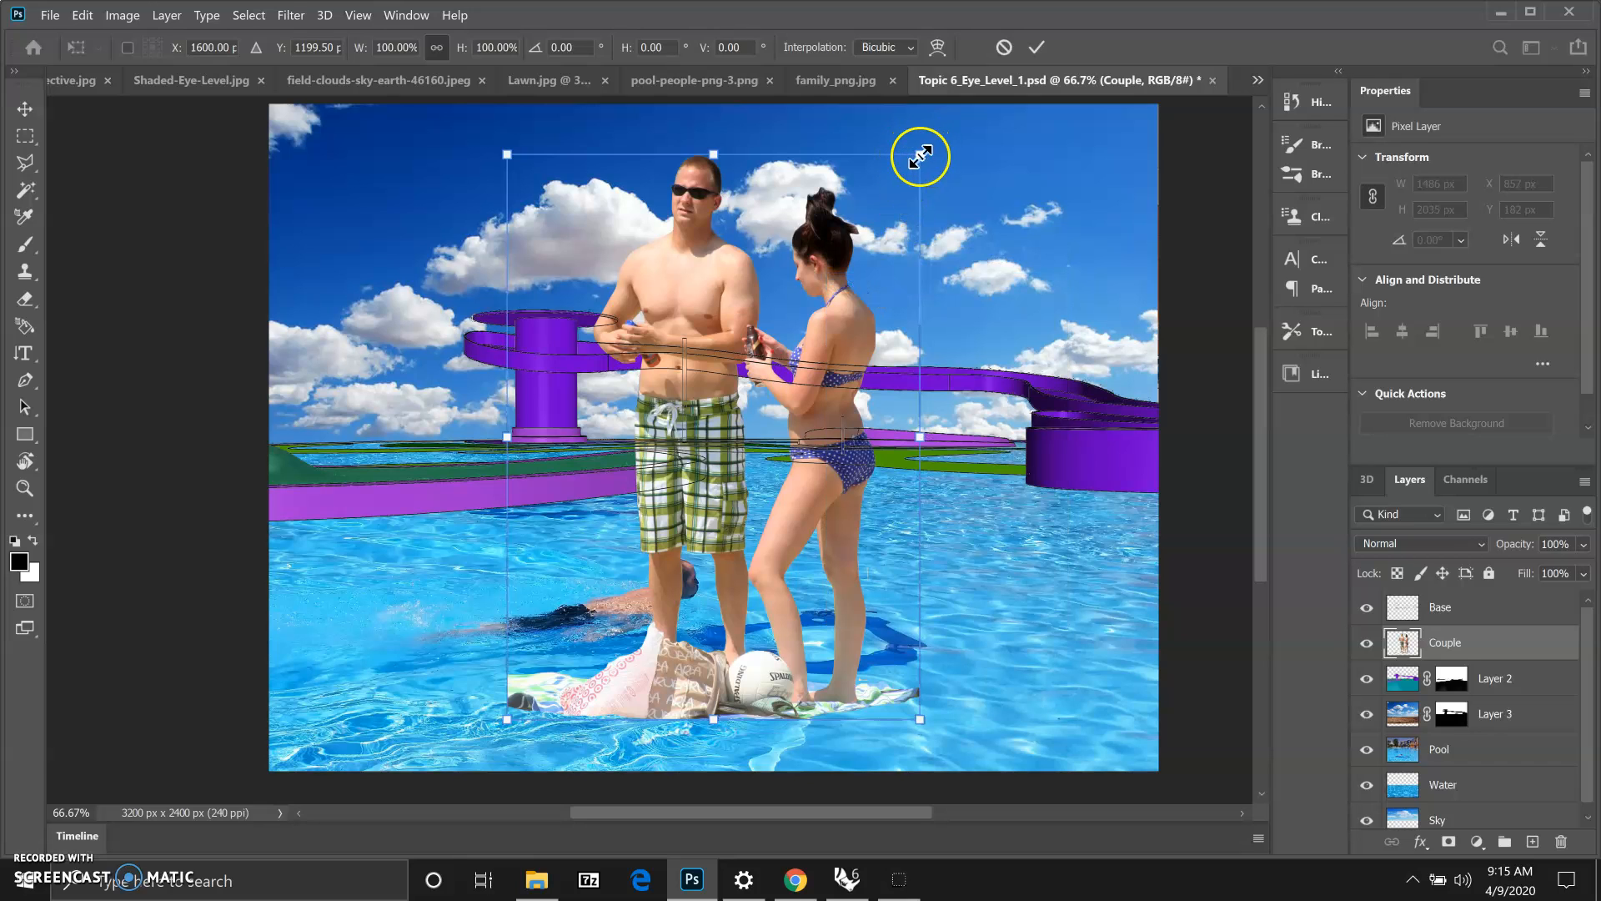
{"action": "left_click_drag", "start_coordinate": [916, 157], "coordinate": [582, 618]}
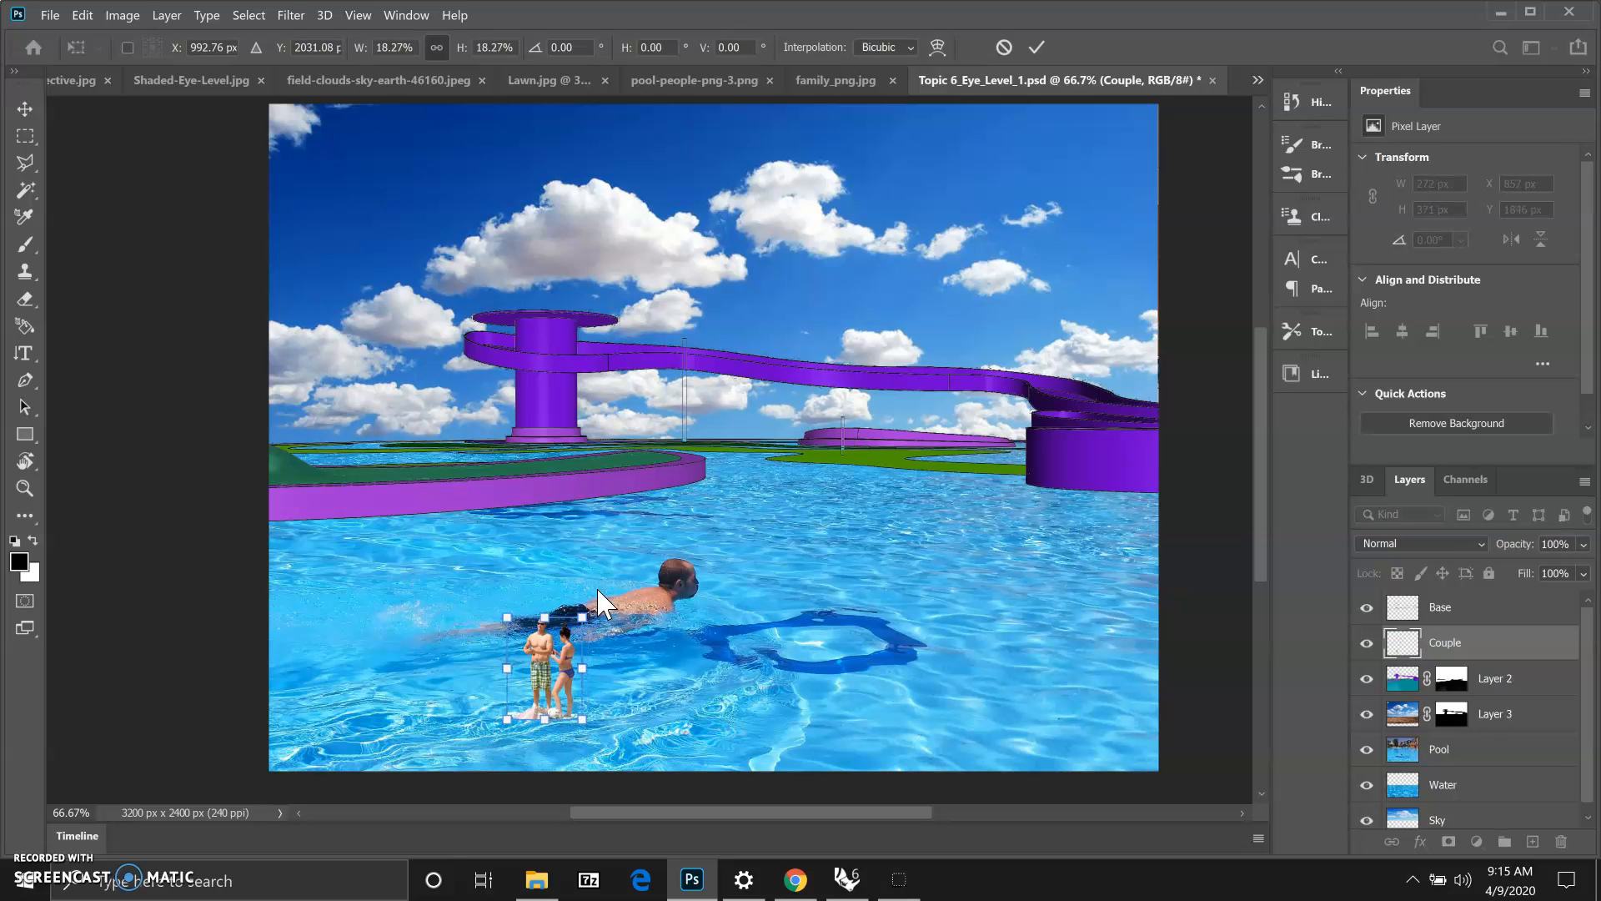
{"action": "double_click", "coordinate": [546, 671]}
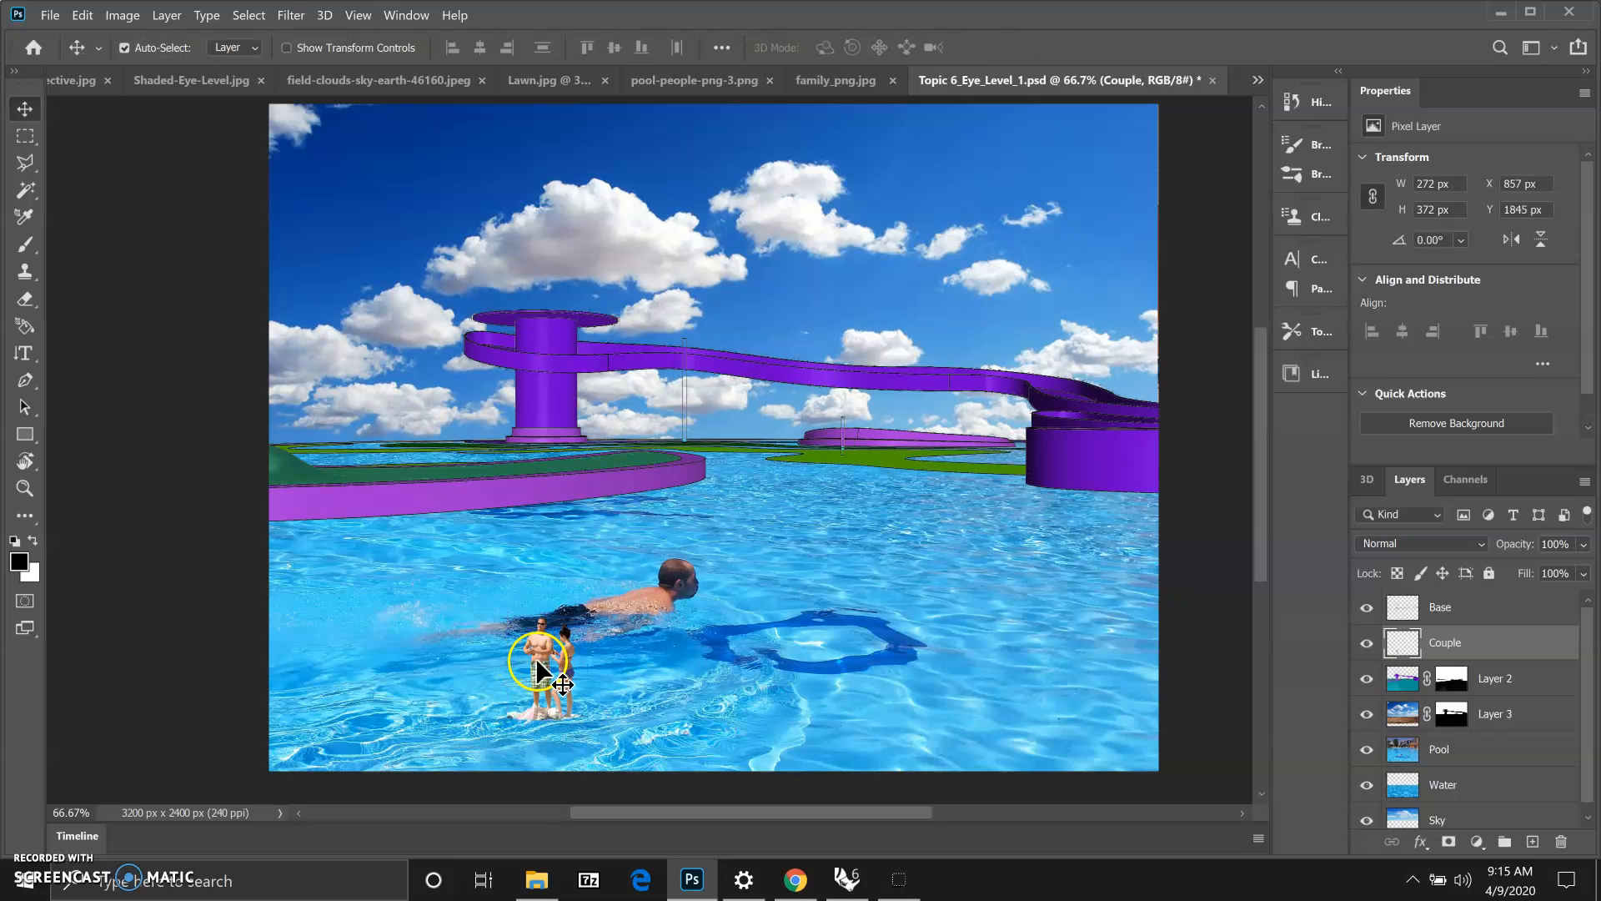
Move the couple onto the green island beneath the purple slide, at about X 2015 px, Y 917 px
{"action": "left_click_drag", "start_coordinate": [542, 663], "coordinate": [868, 411]}
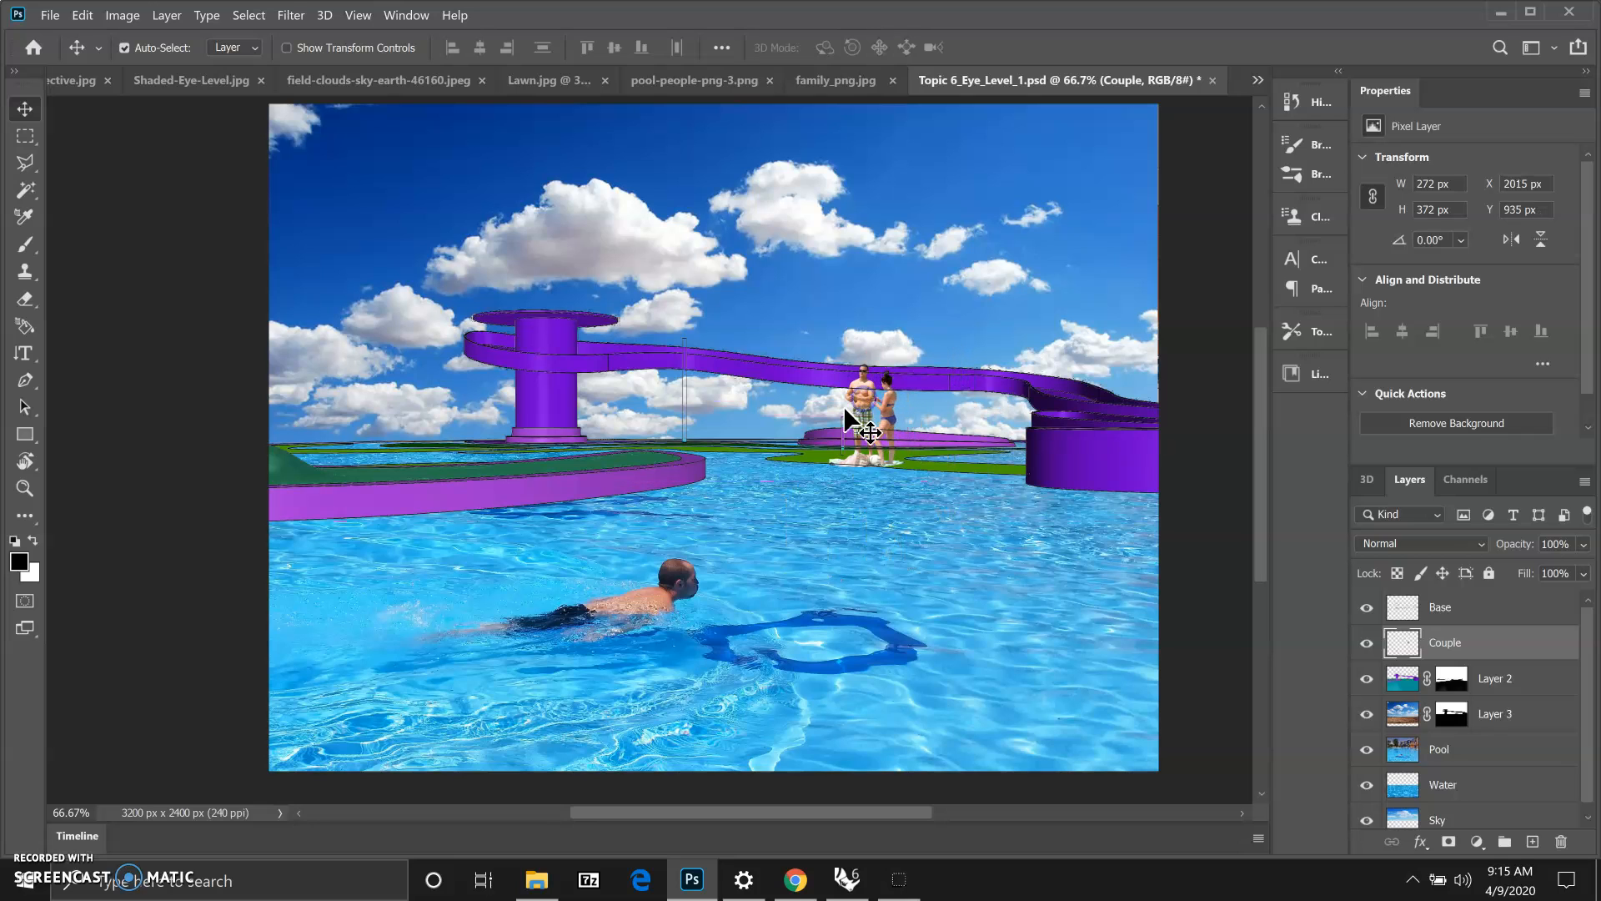
{"action": "key", "text": "Up"}
{"action": "key", "text": "Up"}
{"action": "key", "text": "Up"}
{"action": "key", "text": "Up"}
{"action": "key", "text": "Up"}
{"action": "key", "text": "Up"}
{"action": "key", "text": "Up"}
{"action": "key", "text": "Up"}
{"action": "key", "text": "Up"}
{"action": "key", "text": "Up"}
{"action": "key", "text": "Up"}
{"action": "key", "text": "Up"}
{"action": "key", "text": "Up"}
{"action": "key", "text": "Up"}
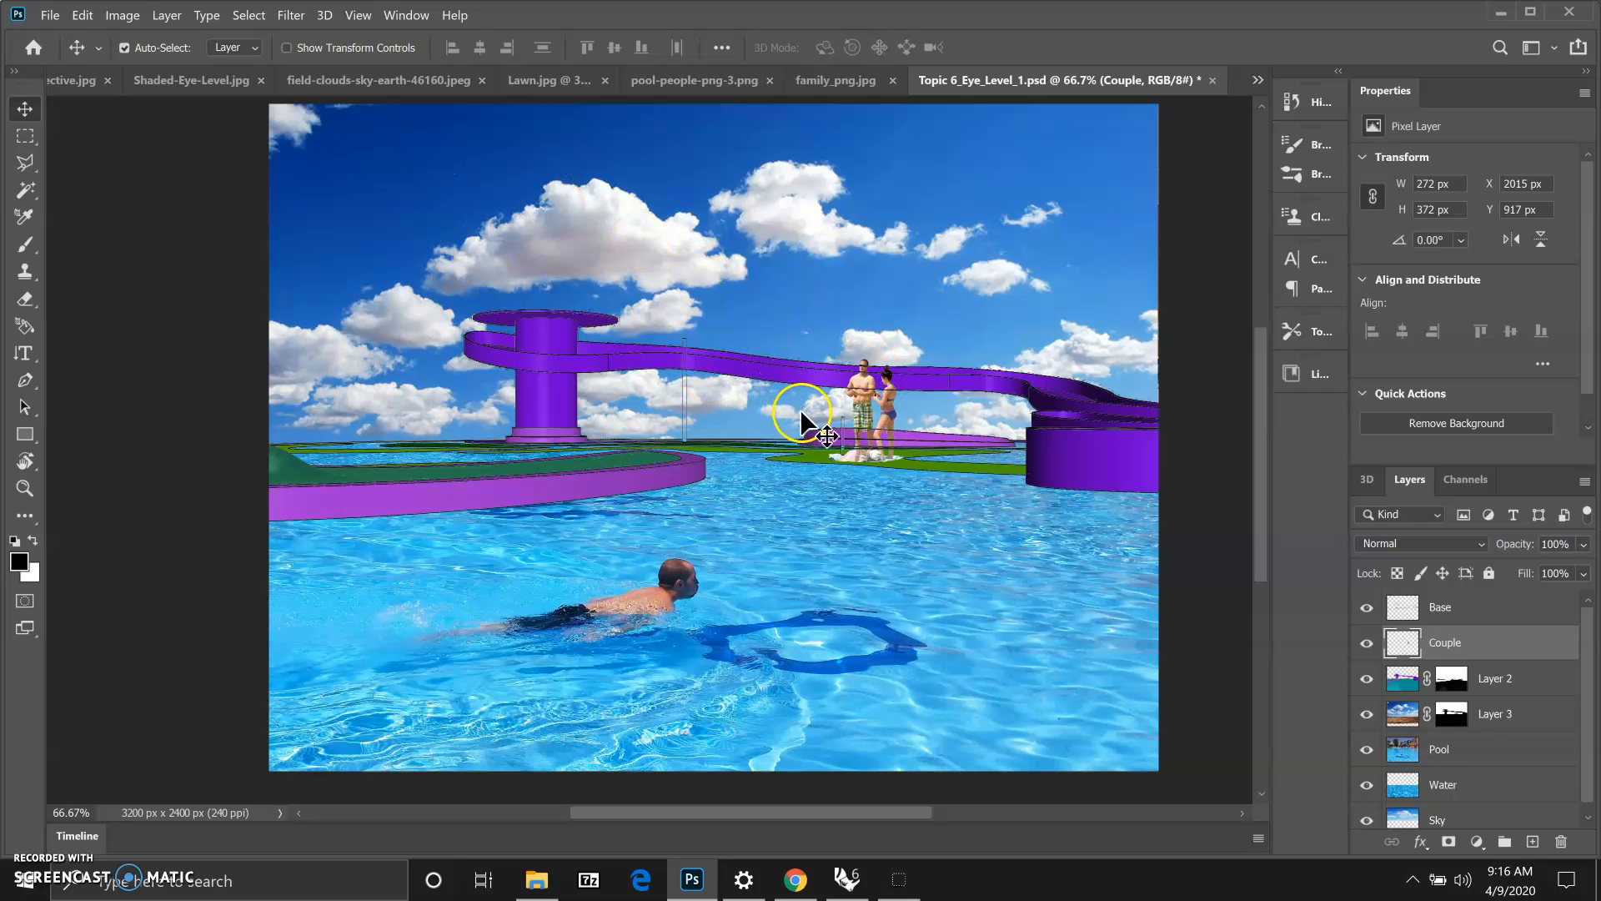
Scale the couple on the green island down further to about 131 by 179 px and apply the transformation
{"action": "key", "text": "ctrl+t"}
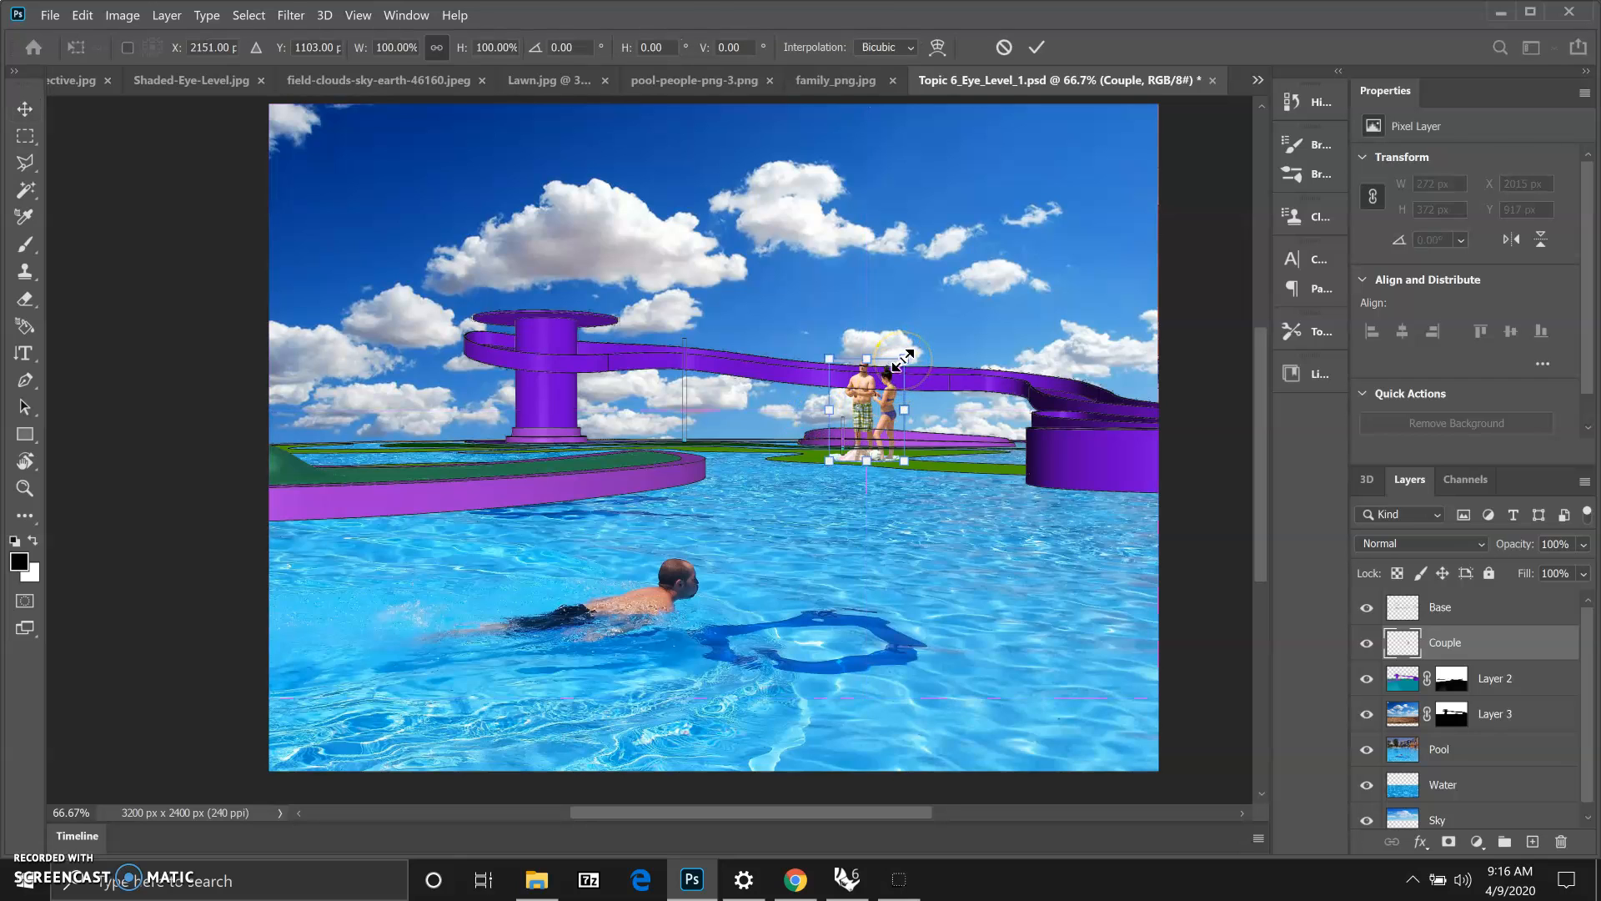
{"action": "right_click", "coordinate": [855, 376]}
{"action": "left_click", "coordinate": [889, 422]}
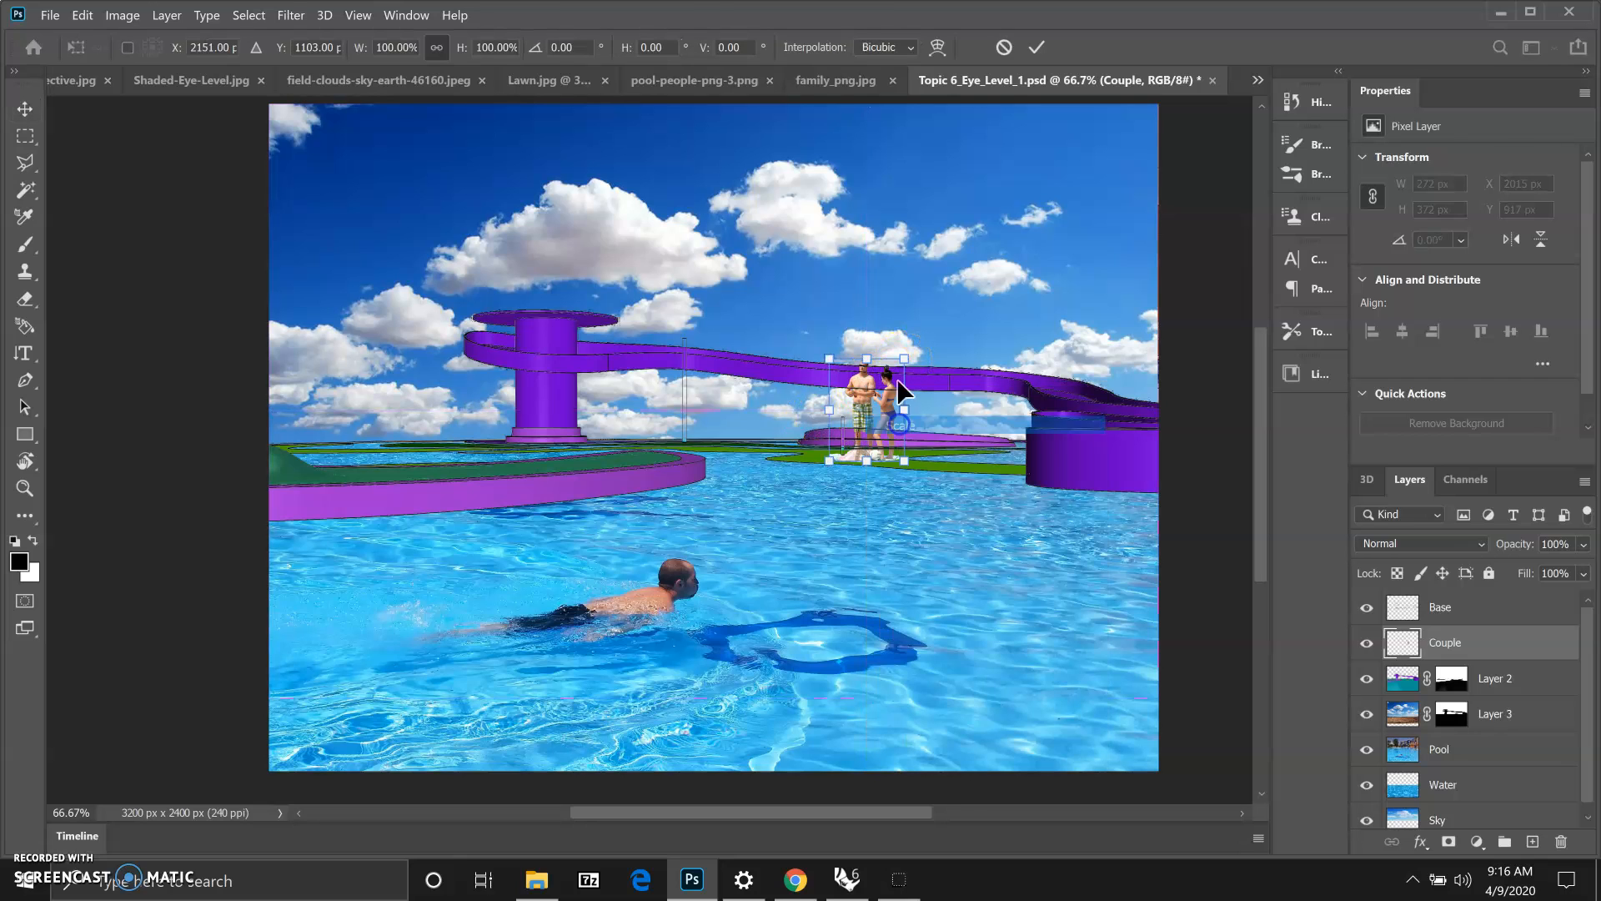
{"action": "left_click_drag", "start_coordinate": [906, 359], "coordinate": [864, 411]}
{"action": "key", "text": "Return"}
{"action": "left_click", "coordinate": [852, 438]}
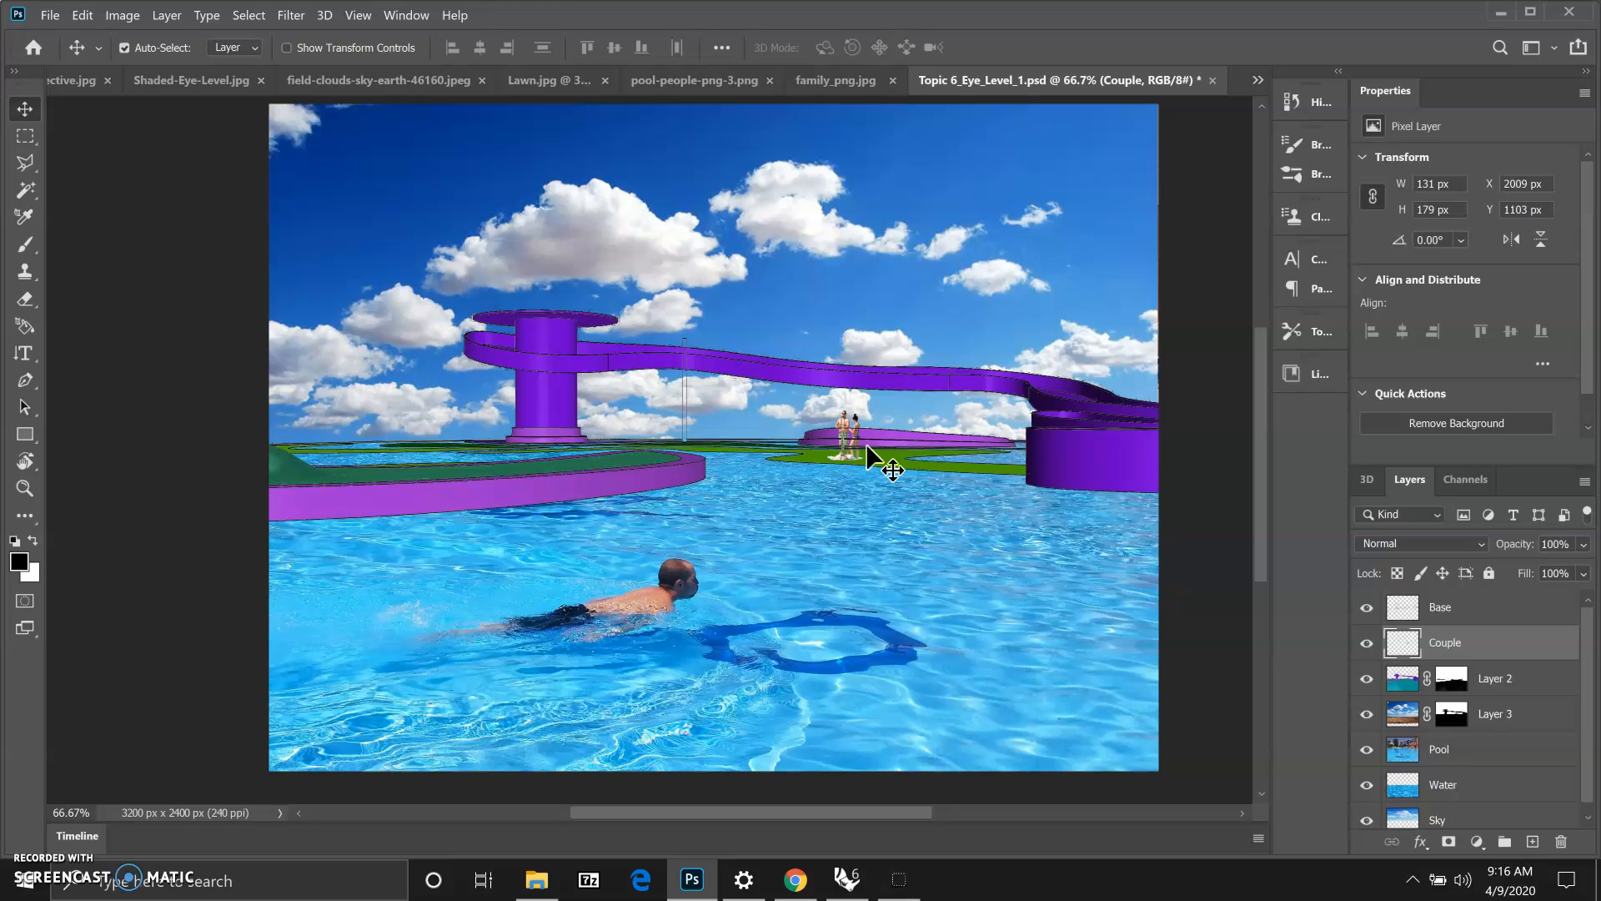
{"action": "left_click", "coordinate": [291, 15]}
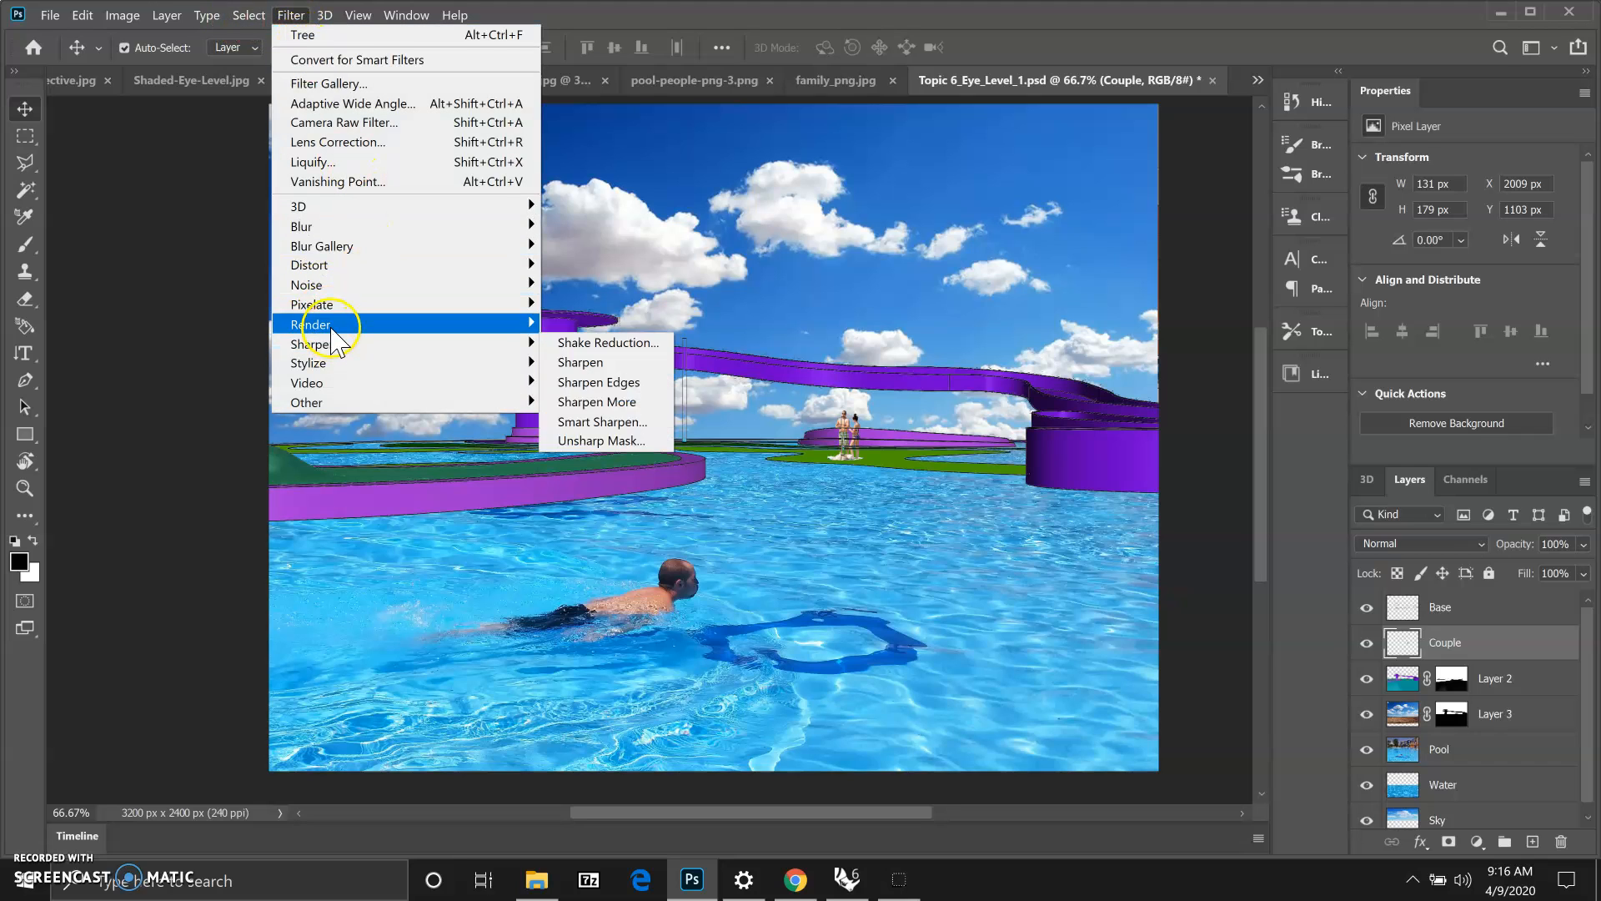
{"action": "mouse_move", "coordinate": [334, 327]}
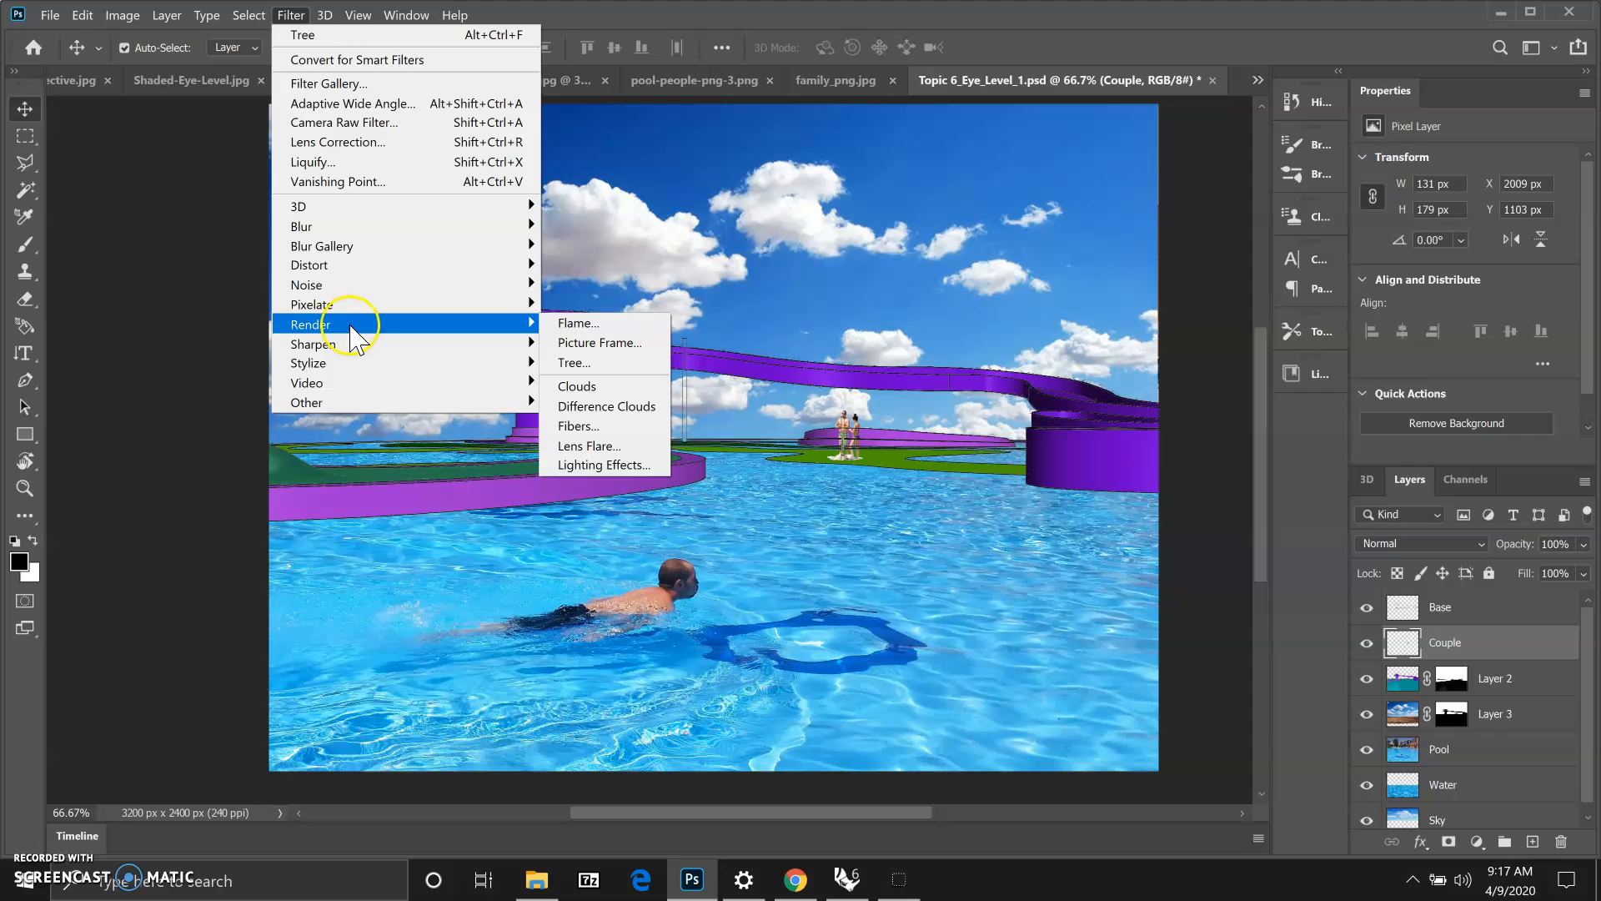
{"action": "left_click", "coordinate": [569, 367]}
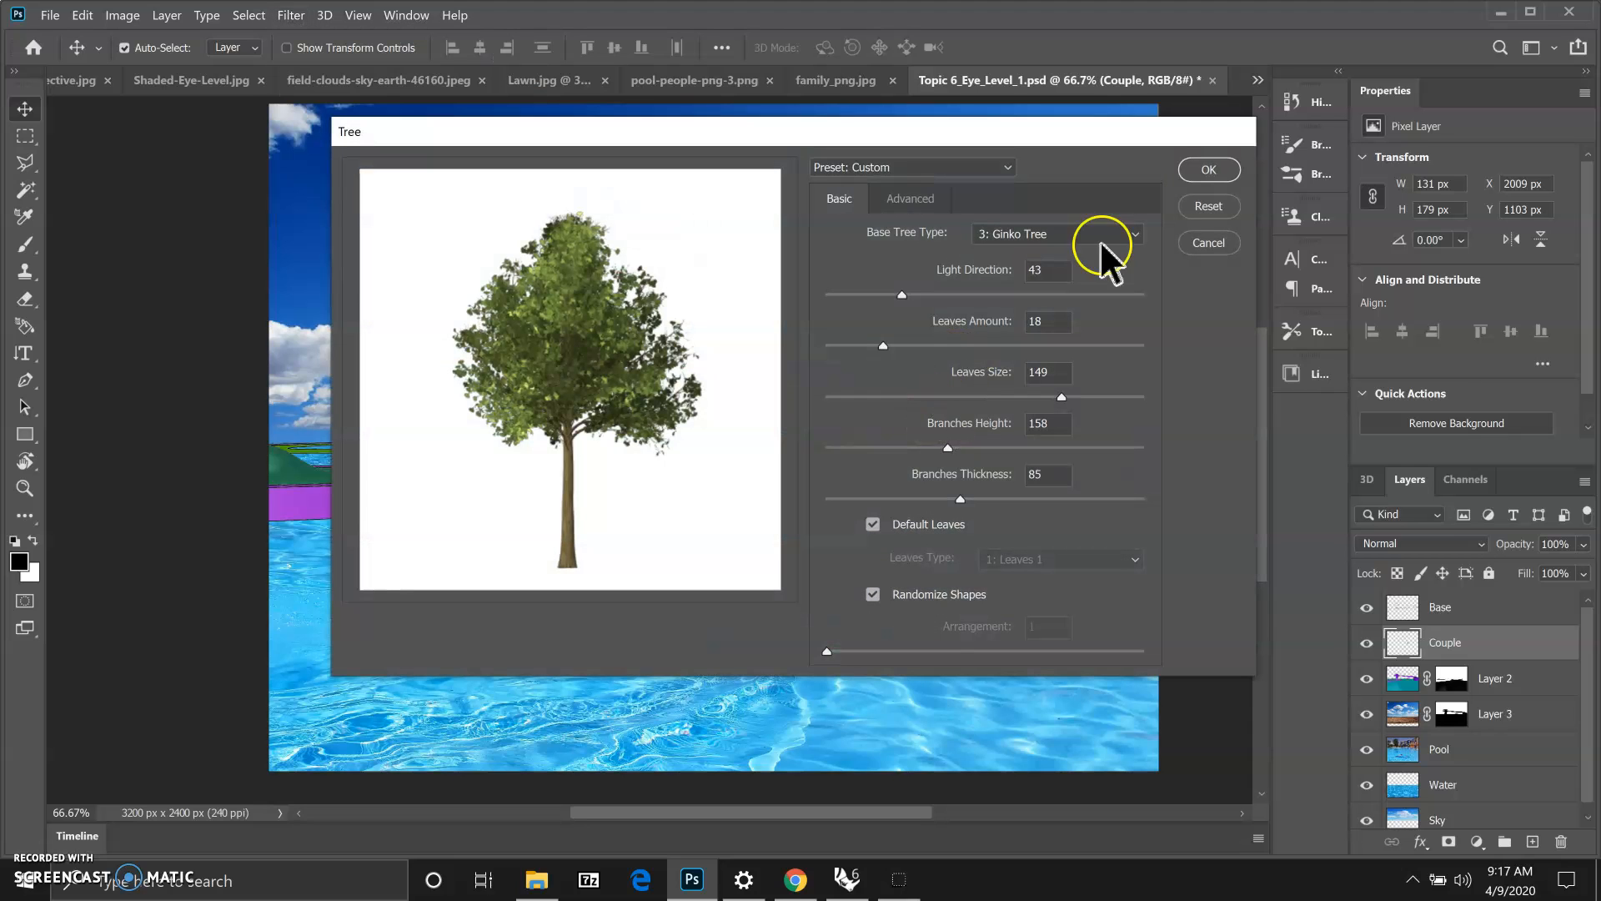
{"action": "left_click", "coordinate": [1129, 233]}
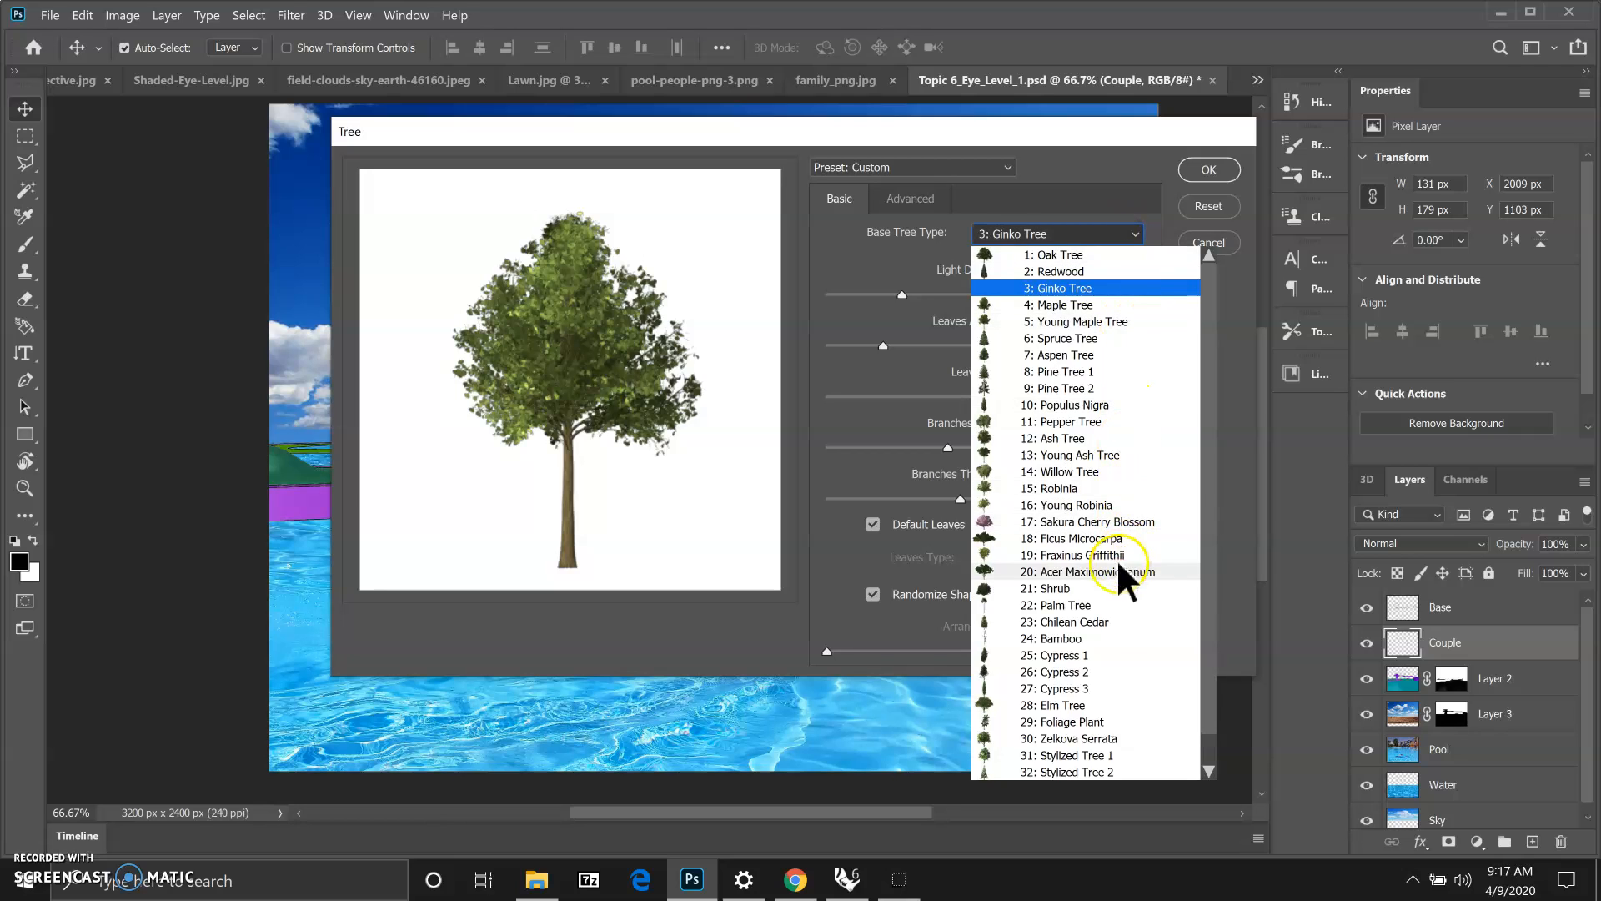
{"action": "left_click", "coordinate": [1070, 286]}
{"action": "mouse_move", "coordinate": [903, 294]}
{"action": "left_mouse_down"}
{"action": "mouse_move", "coordinate": [872, 293]}
{"action": "mouse_move", "coordinate": [918, 297]}
{"action": "mouse_move", "coordinate": [841, 298]}
{"action": "mouse_move", "coordinate": [880, 298]}
{"action": "left_mouse_up"}
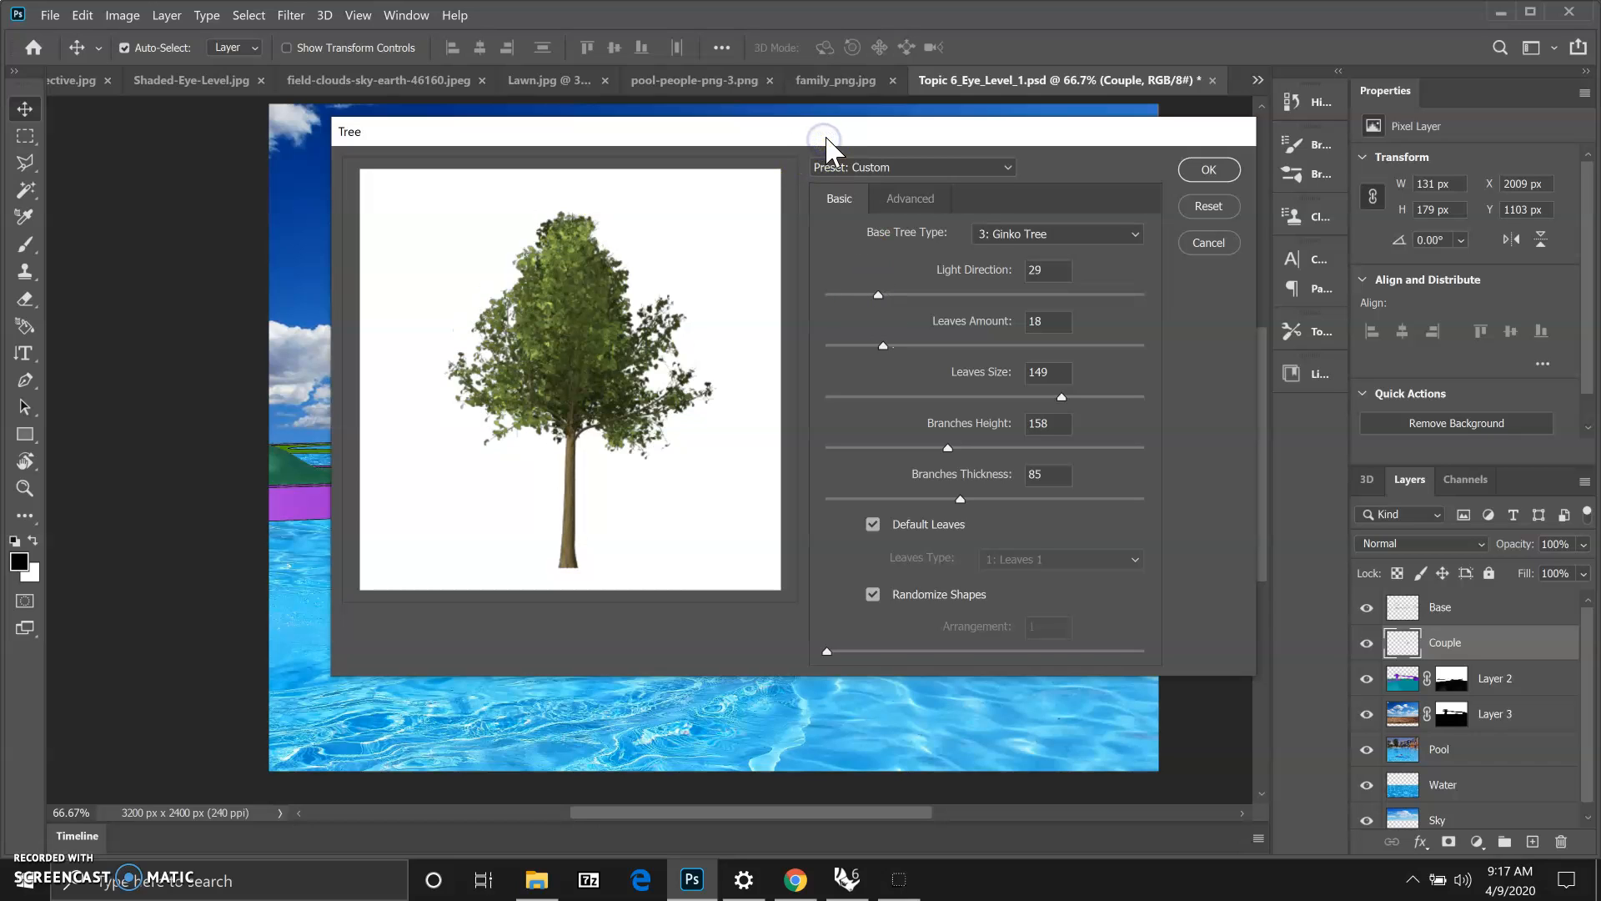
{"action": "left_click", "coordinate": [1206, 244]}
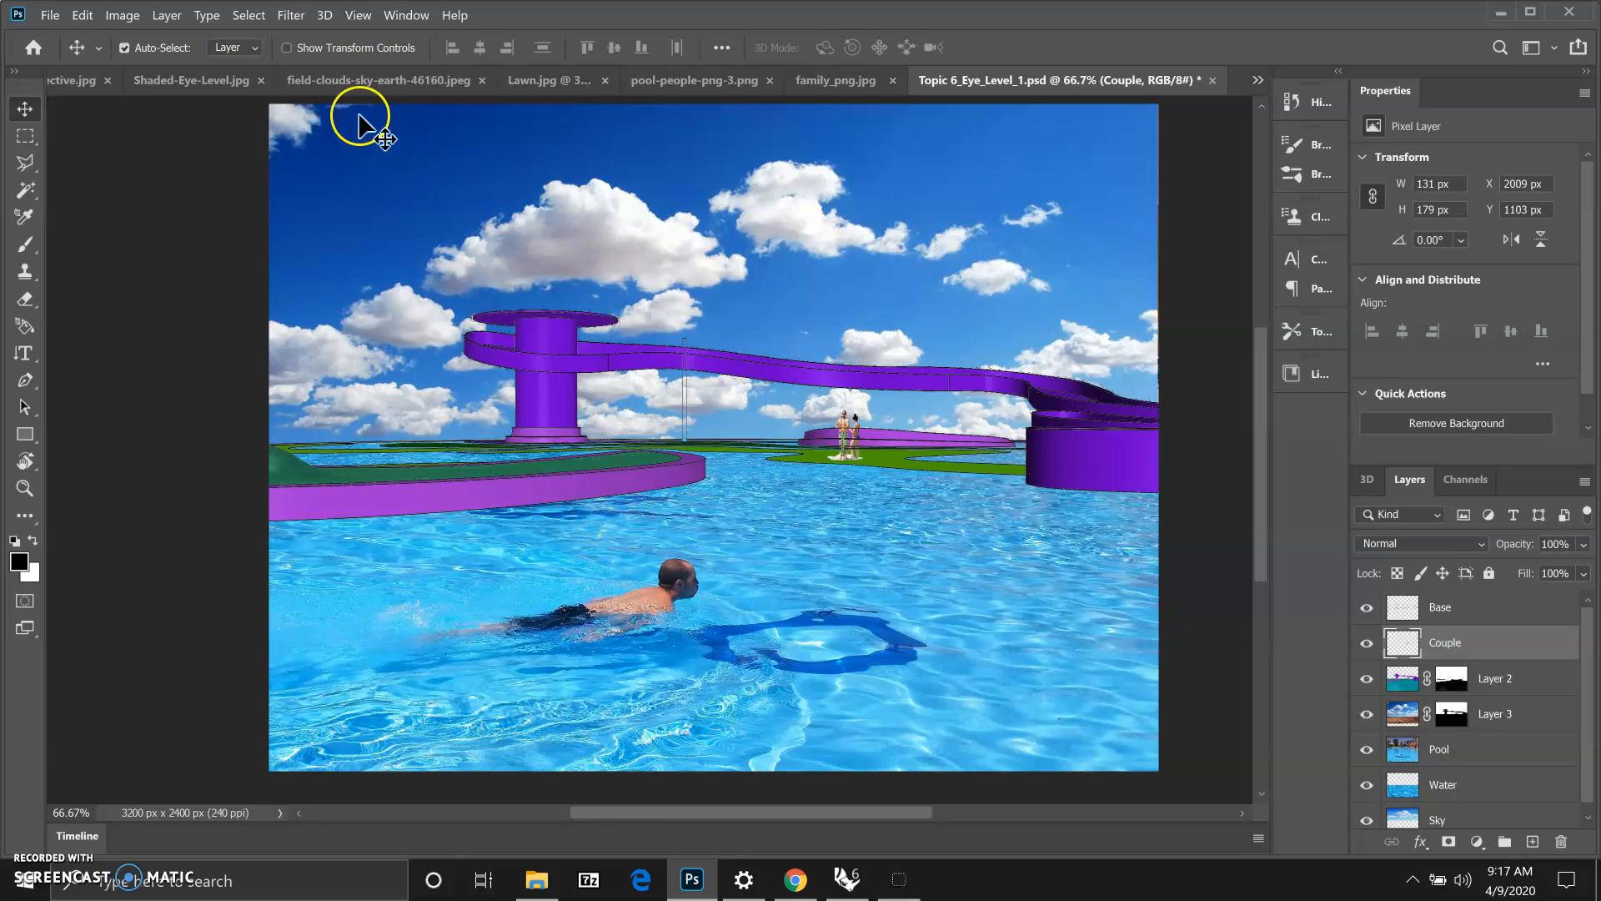
Try repeating the last-used Tree filter on the Couple layer, and undo it
{"action": "left_click", "coordinate": [291, 15]}
{"action": "left_click", "coordinate": [297, 31]}
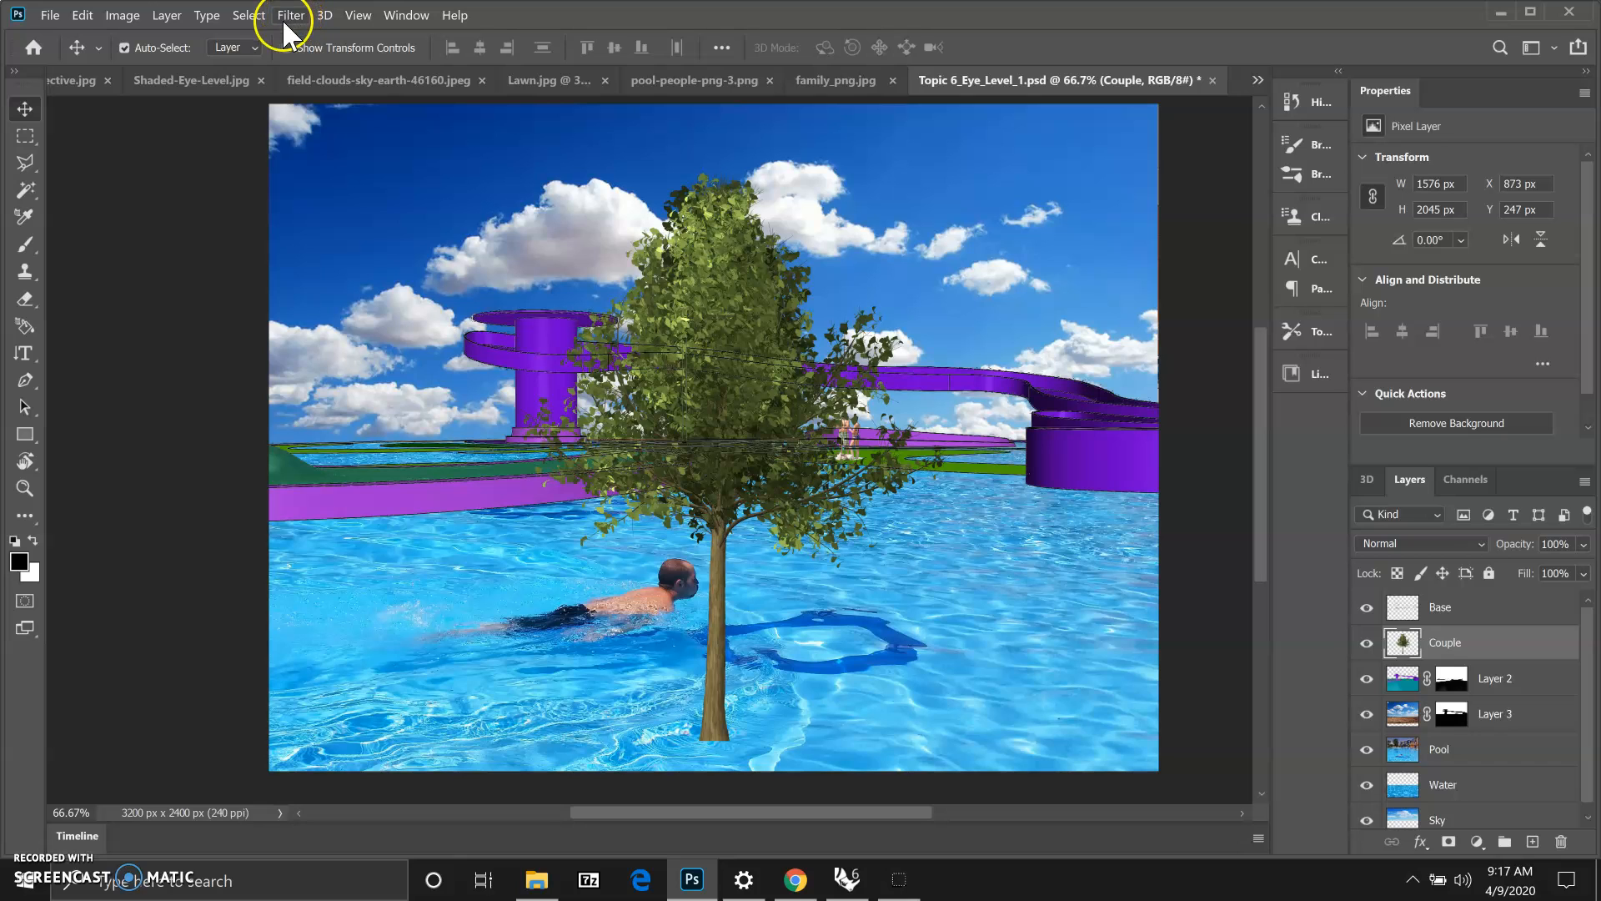
{"action": "key", "text": "ctrl+z"}
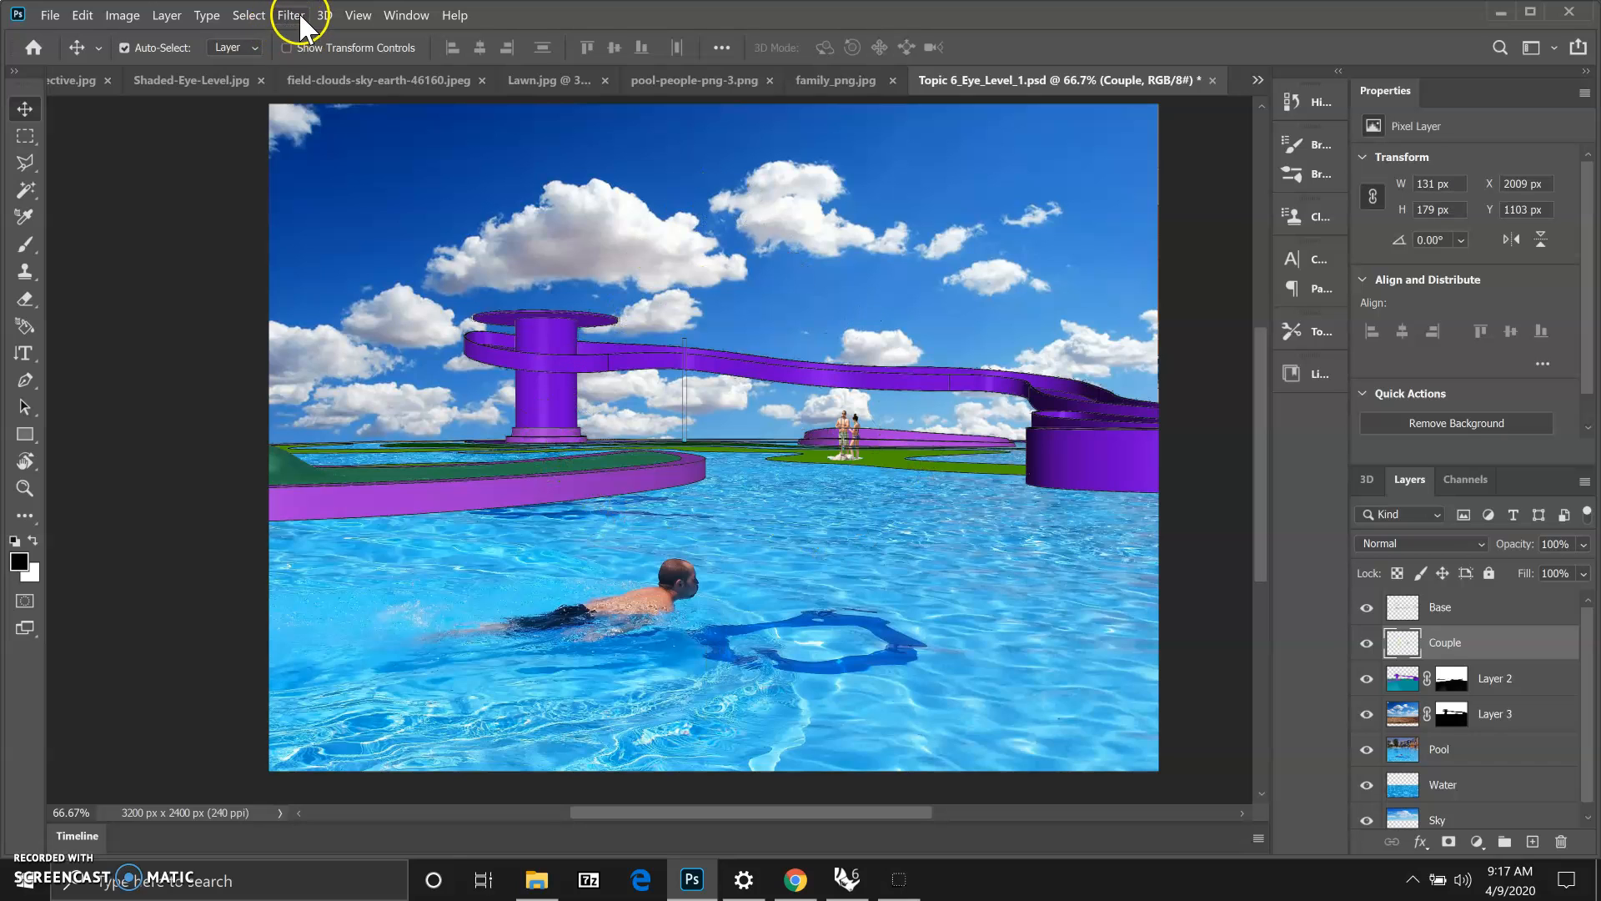
Start the Tree render filter on the Couple layer and set the Ginko Tree's light direction to 33
{"action": "left_click", "coordinate": [293, 15]}
{"action": "mouse_move", "coordinate": [338, 325]}
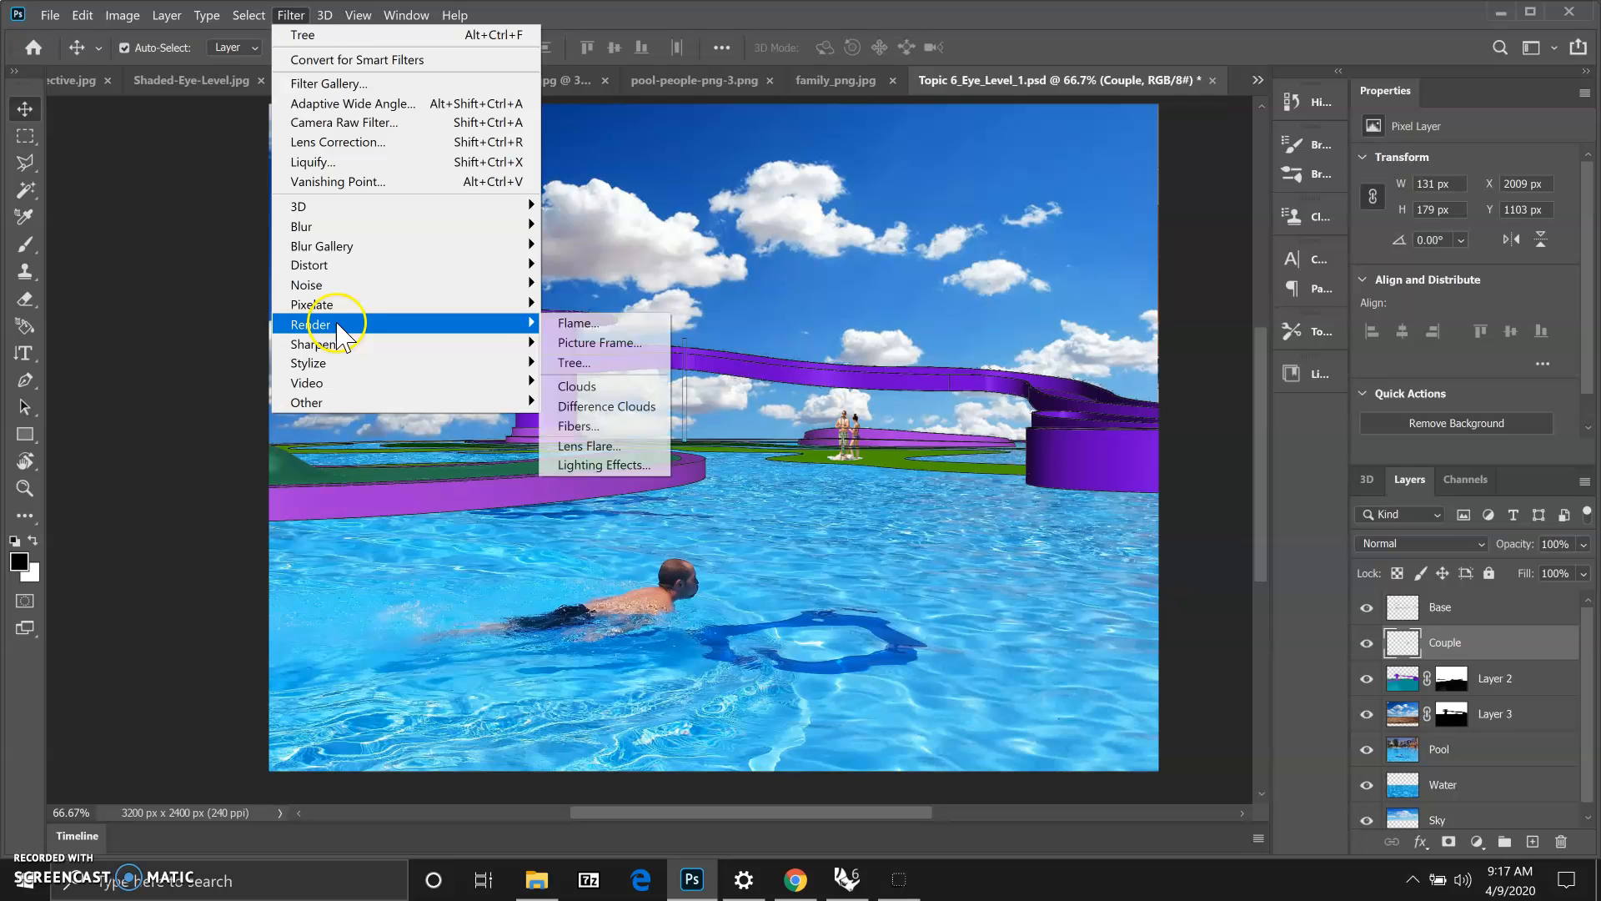
{"action": "left_click", "coordinate": [584, 364]}
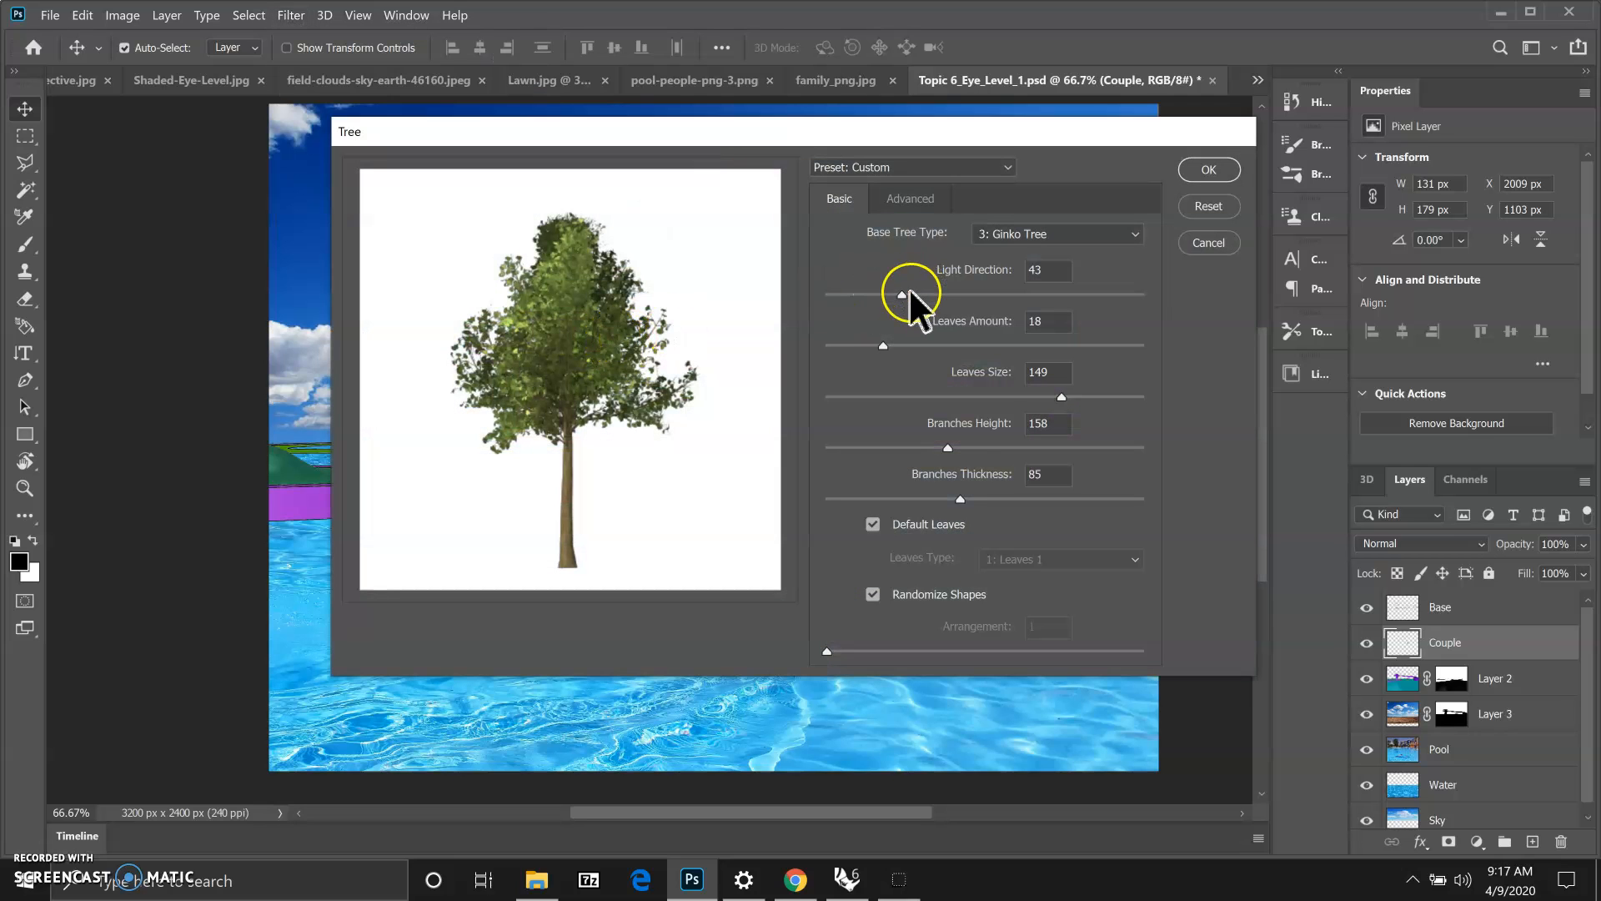
{"action": "left_click_drag", "start_coordinate": [910, 294], "coordinate": [1078, 302]}
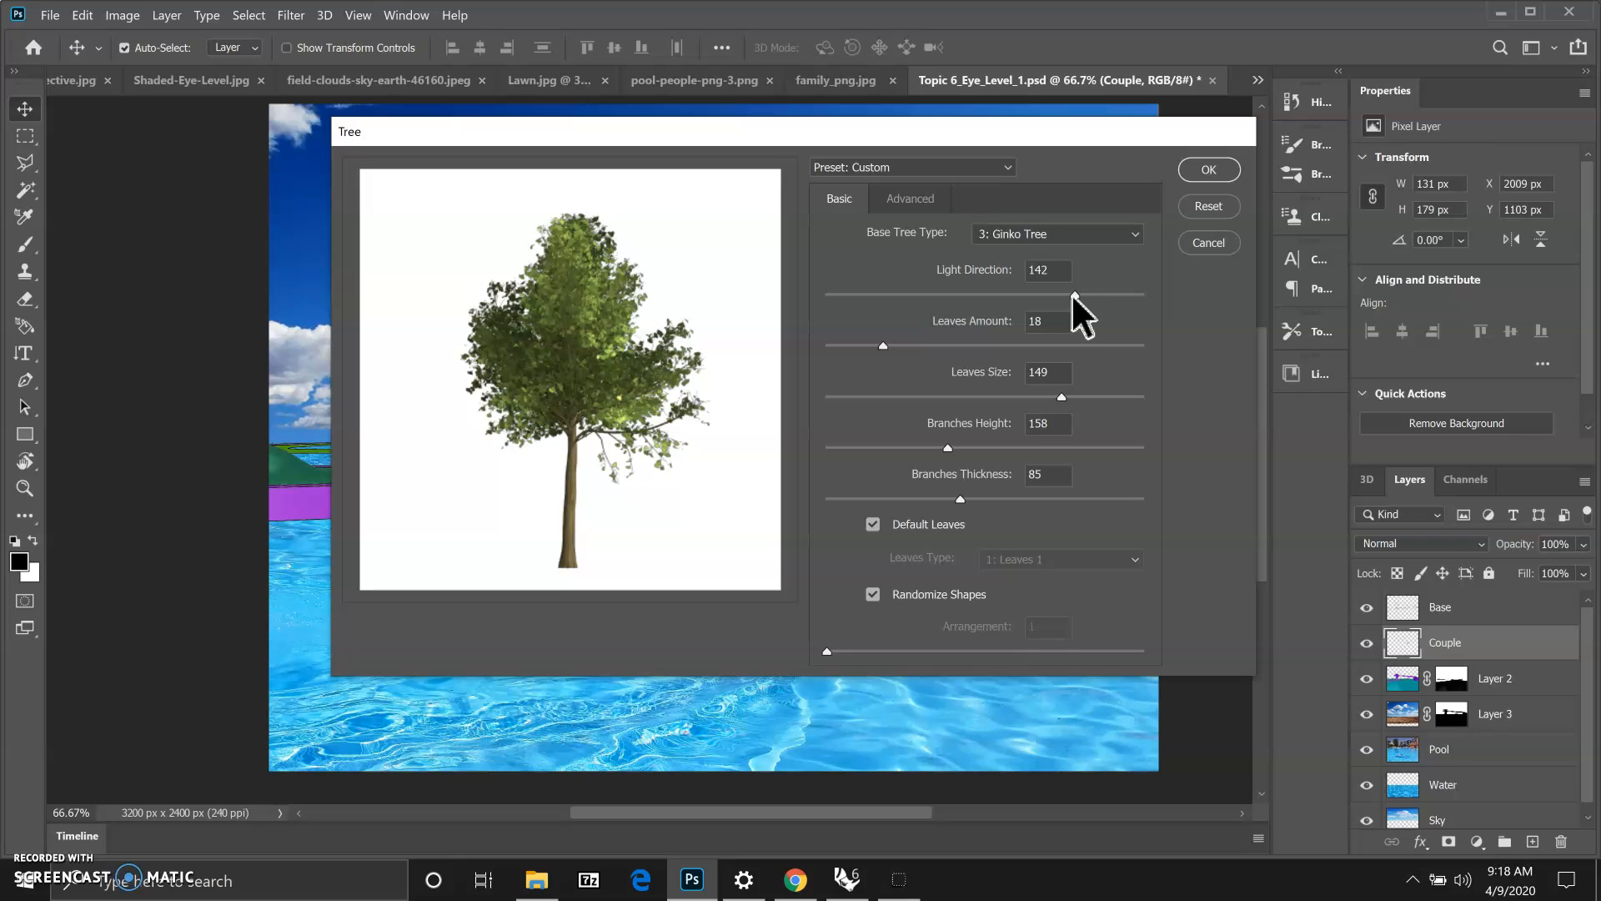
{"action": "left_click_drag", "start_coordinate": [1073, 295], "coordinate": [876, 302]}
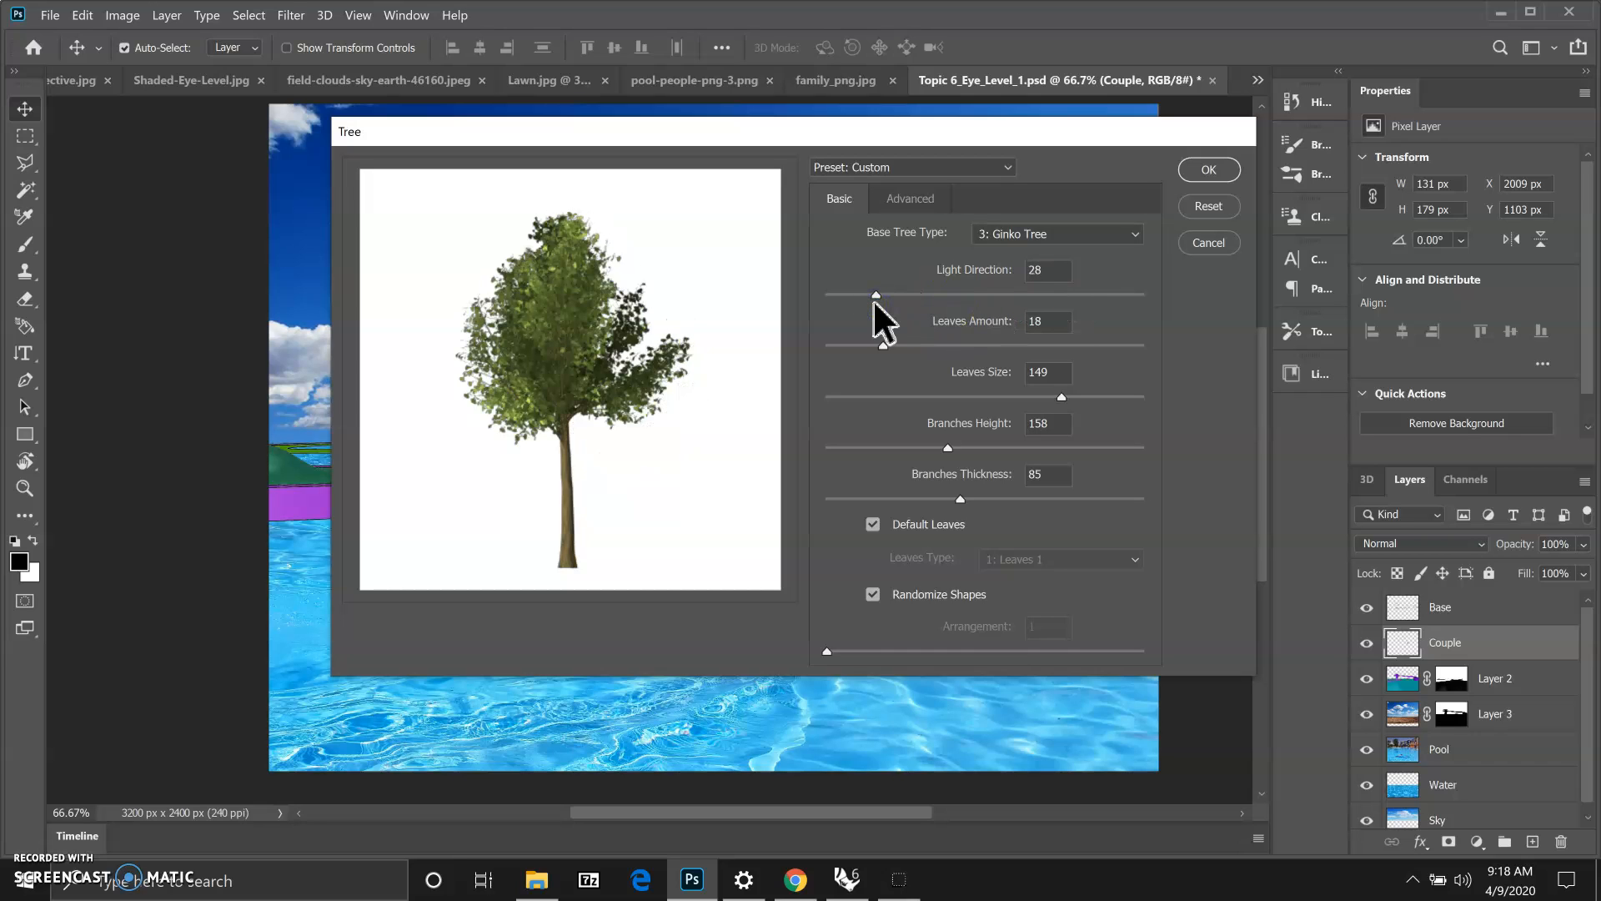
{"action": "left_click_drag", "start_coordinate": [878, 297], "coordinate": [887, 299]}
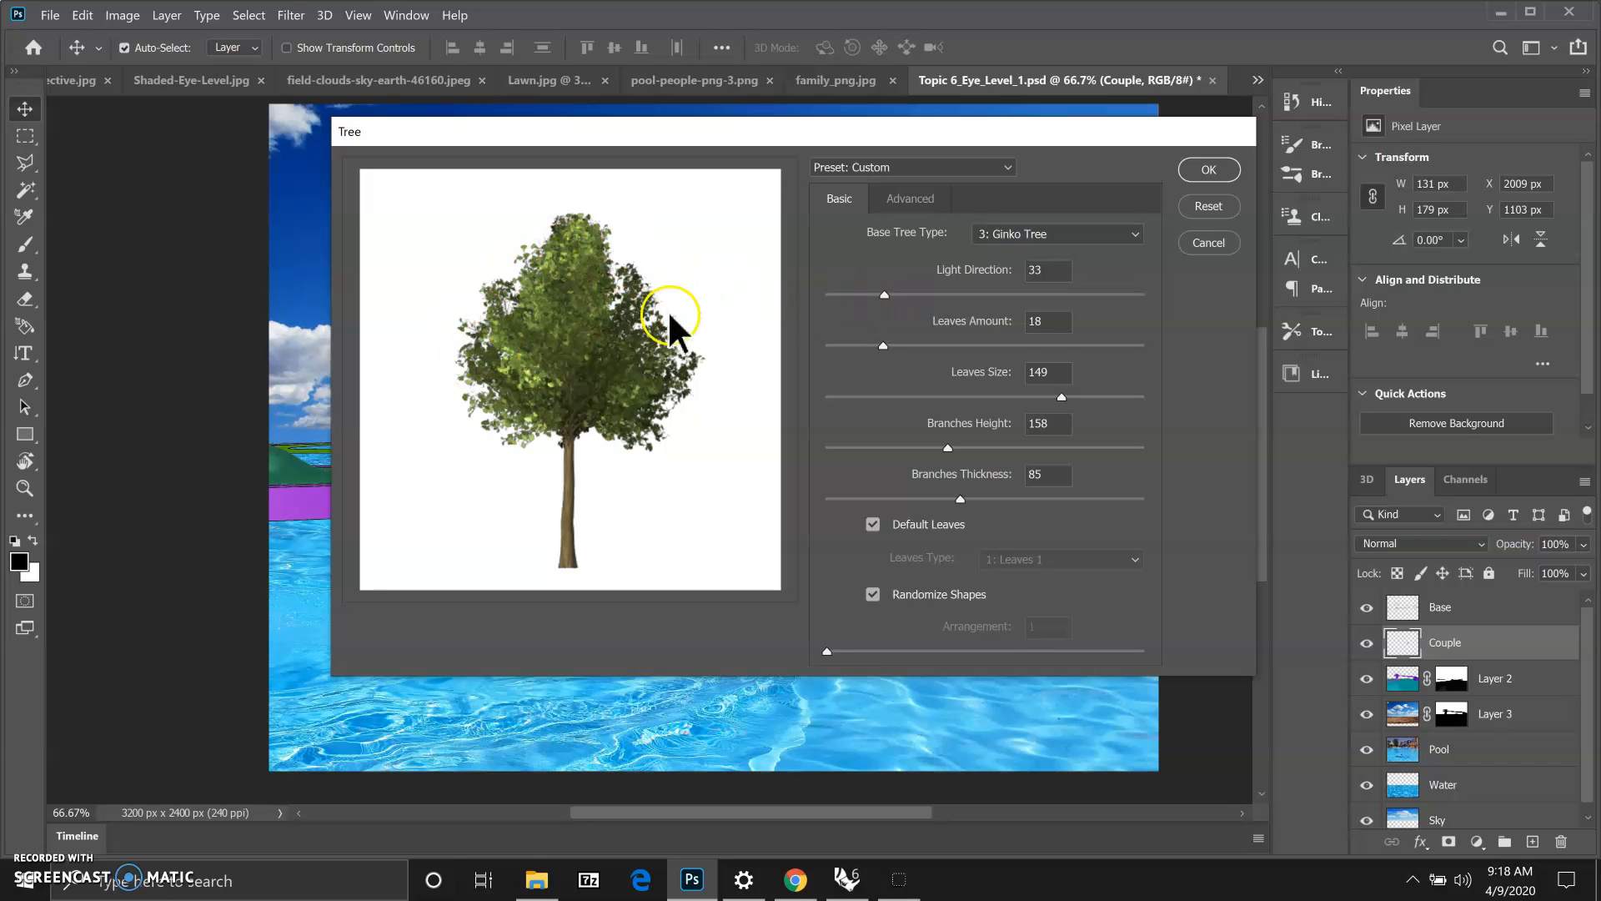
Set the tree's leaves amount to 29 and leaves size to 128
{"action": "left_click_drag", "start_coordinate": [883, 345], "coordinate": [920, 359]}
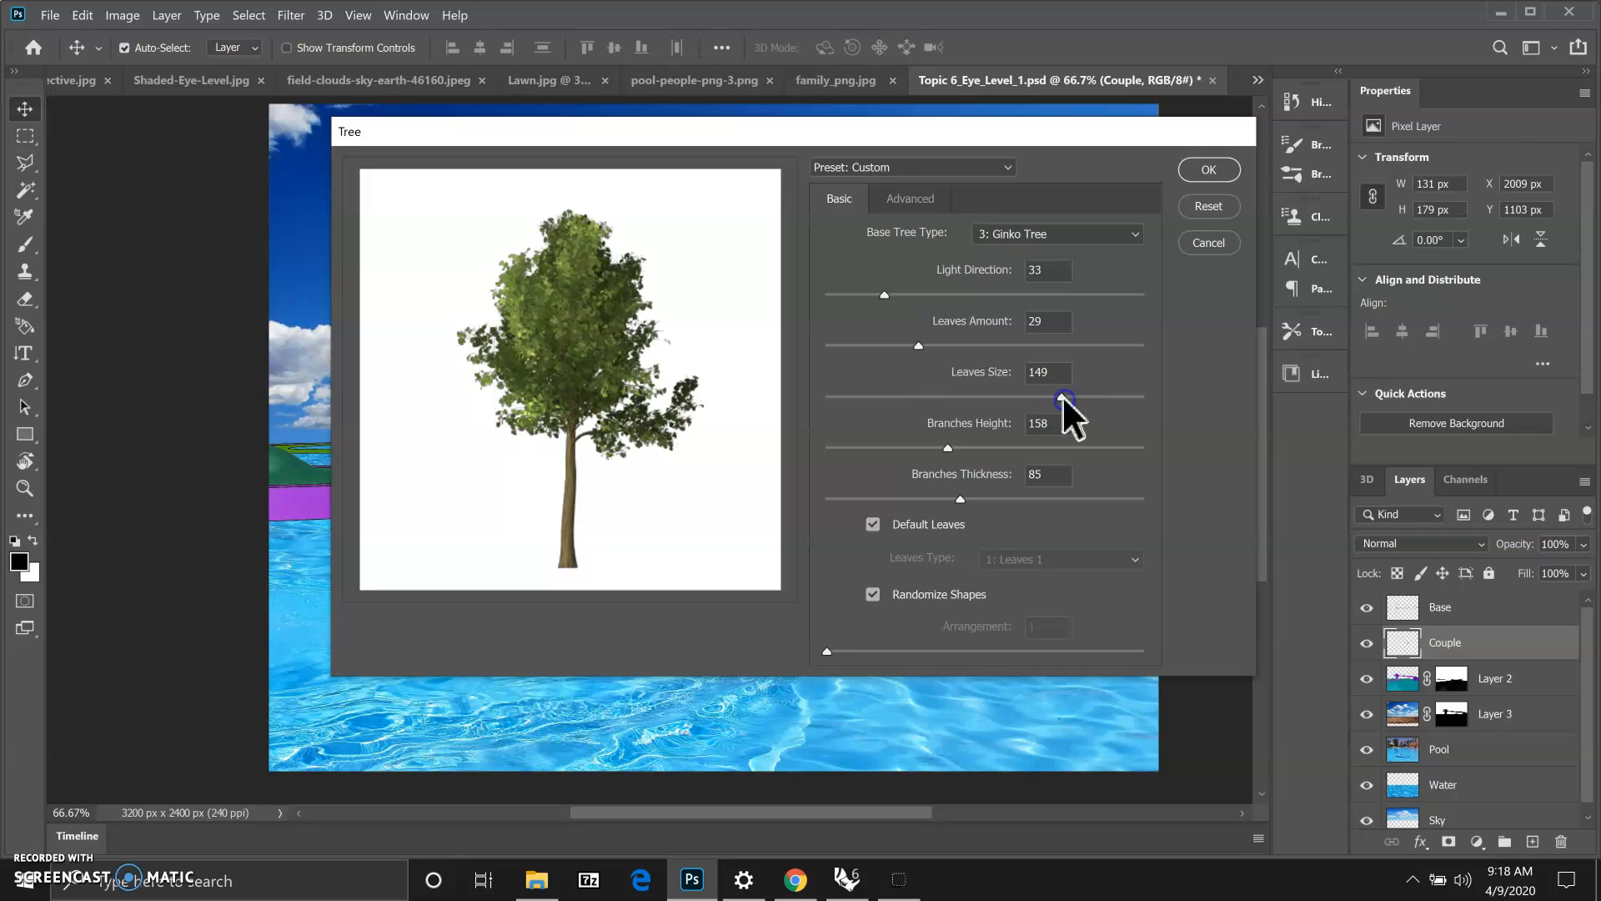
{"action": "mouse_move", "coordinate": [1062, 396]}
{"action": "left_mouse_down"}
{"action": "mouse_move", "coordinate": [983, 397]}
{"action": "mouse_move", "coordinate": [1031, 397]}
{"action": "left_mouse_up"}
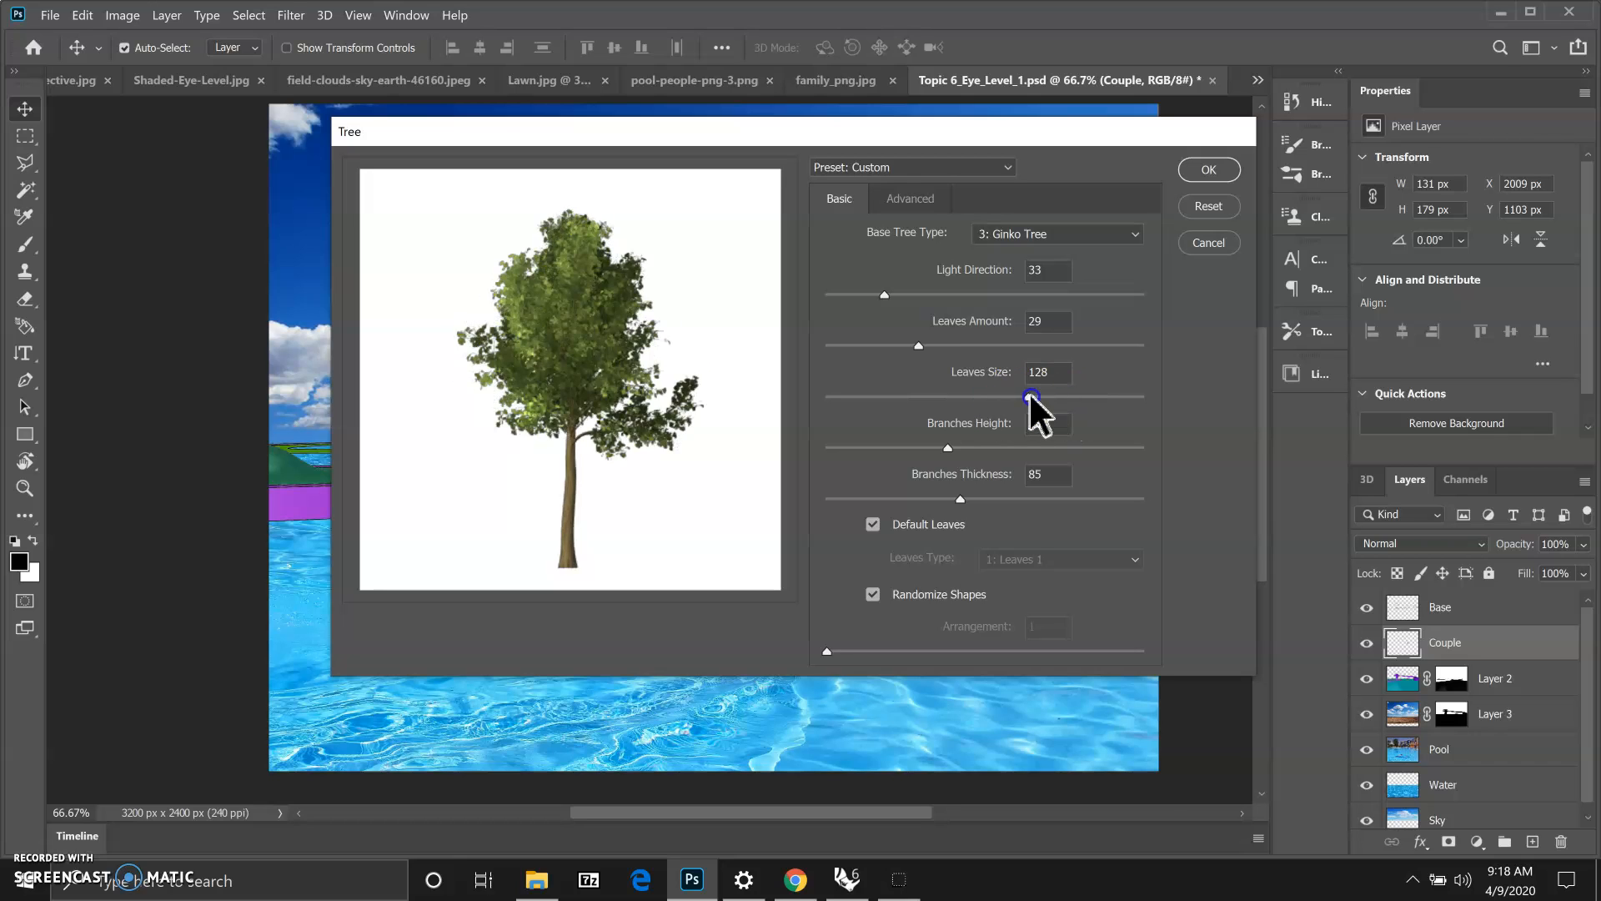
{"action": "left_click", "coordinate": [920, 348]}
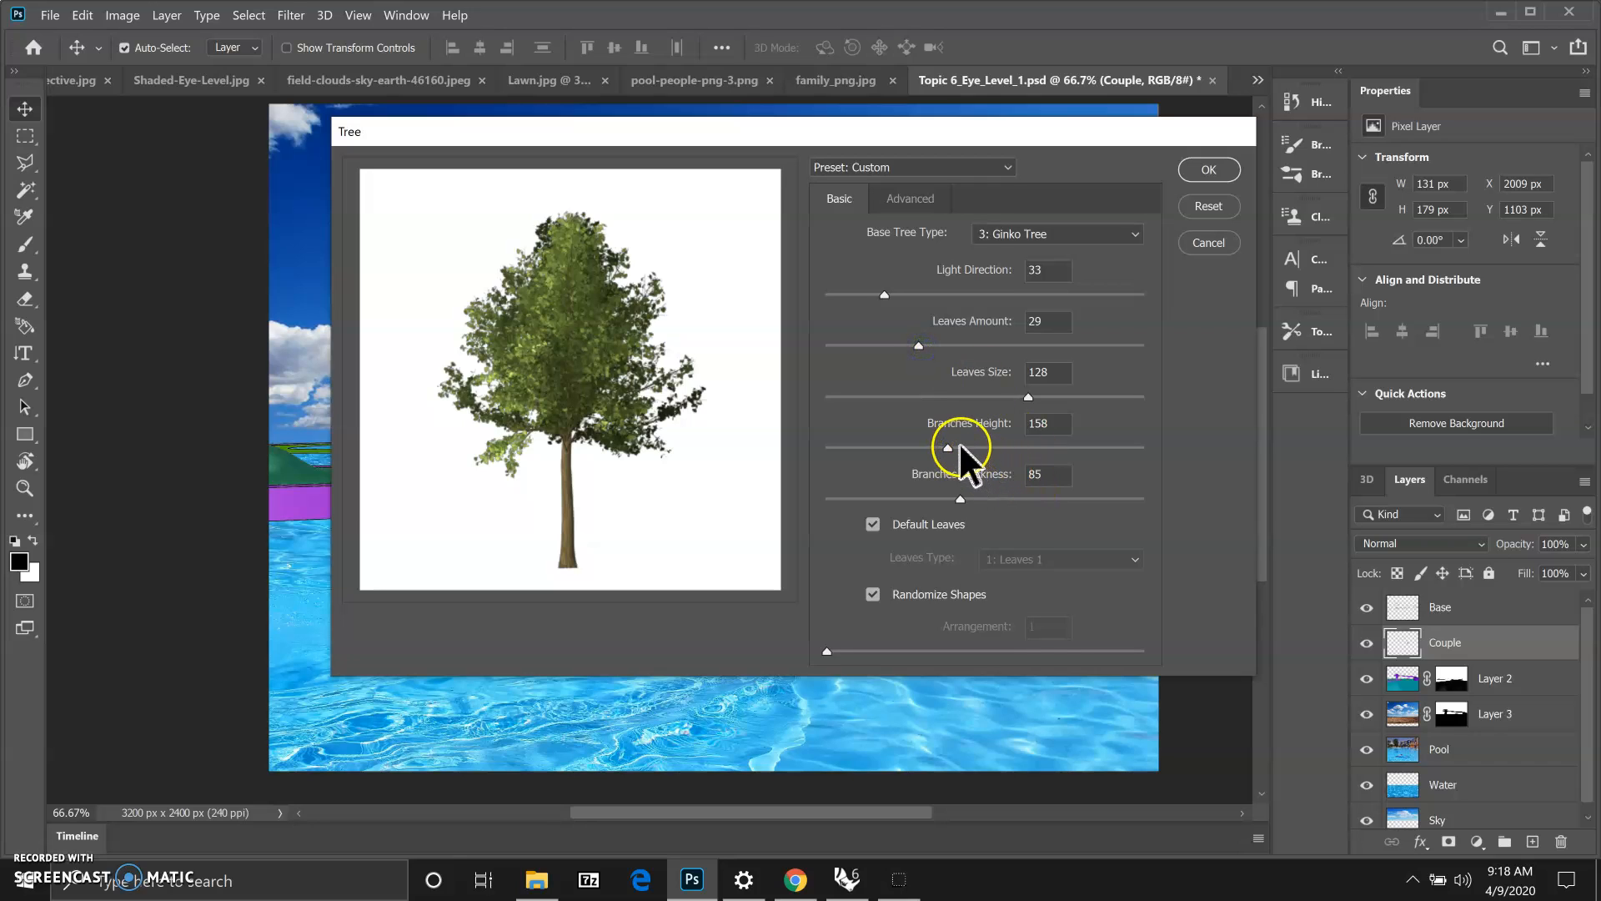
Set the tree's branches height to 142 and render the tree onto the Couple layer
{"action": "left_click_drag", "start_coordinate": [949, 447], "coordinate": [964, 447]}
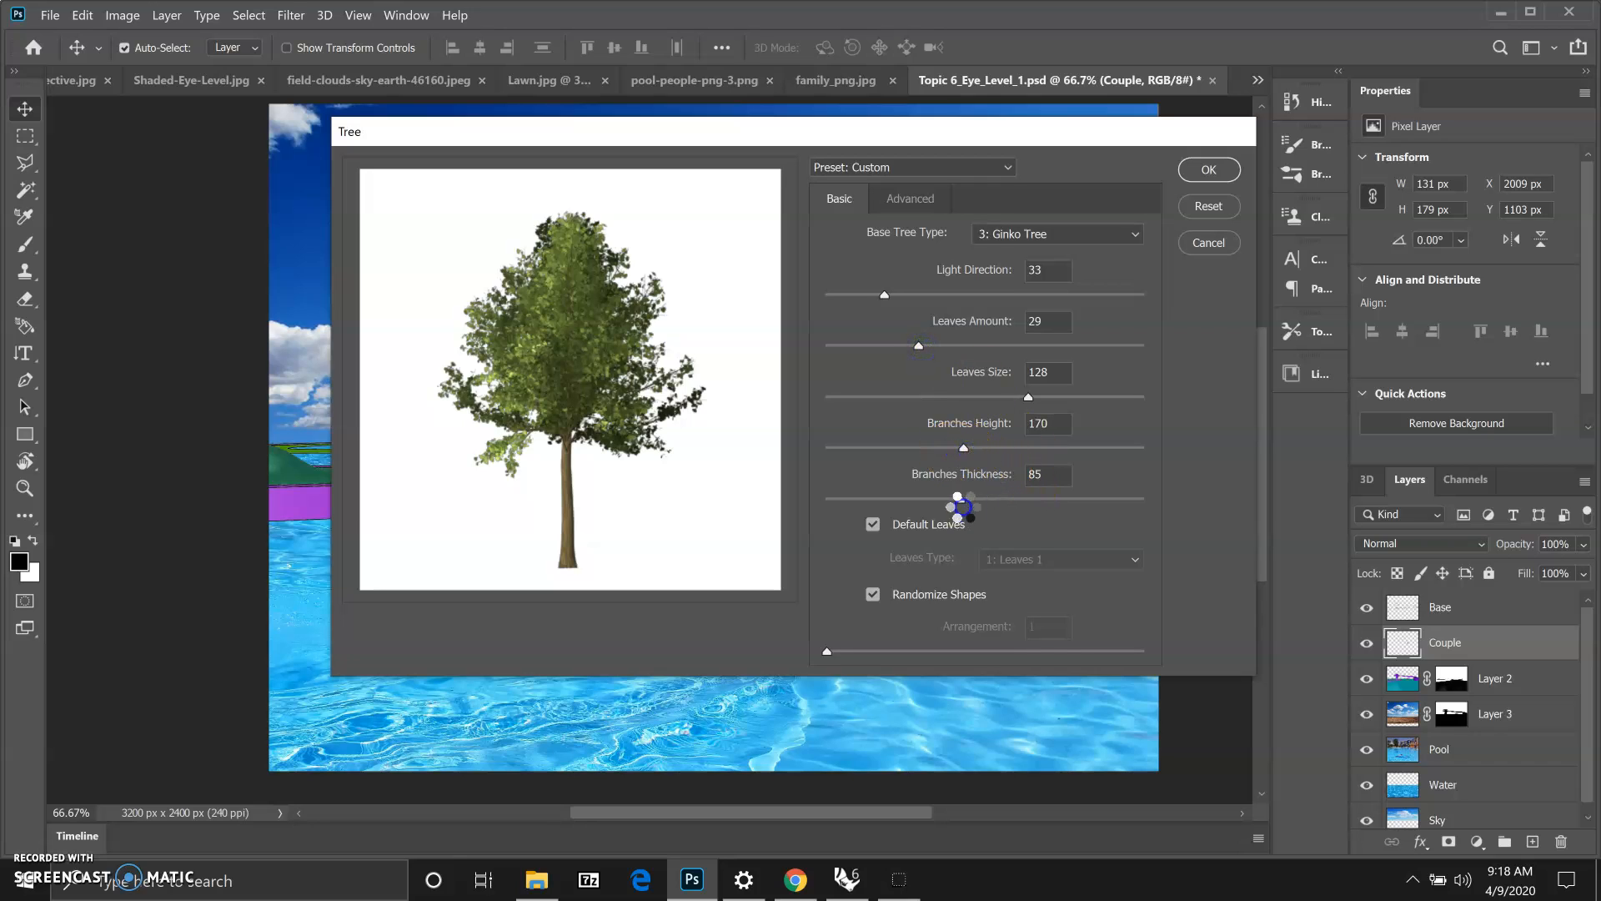
{"action": "left_click", "coordinate": [962, 449]}
{"action": "left_click_drag", "start_coordinate": [962, 449], "coordinate": [926, 448]}
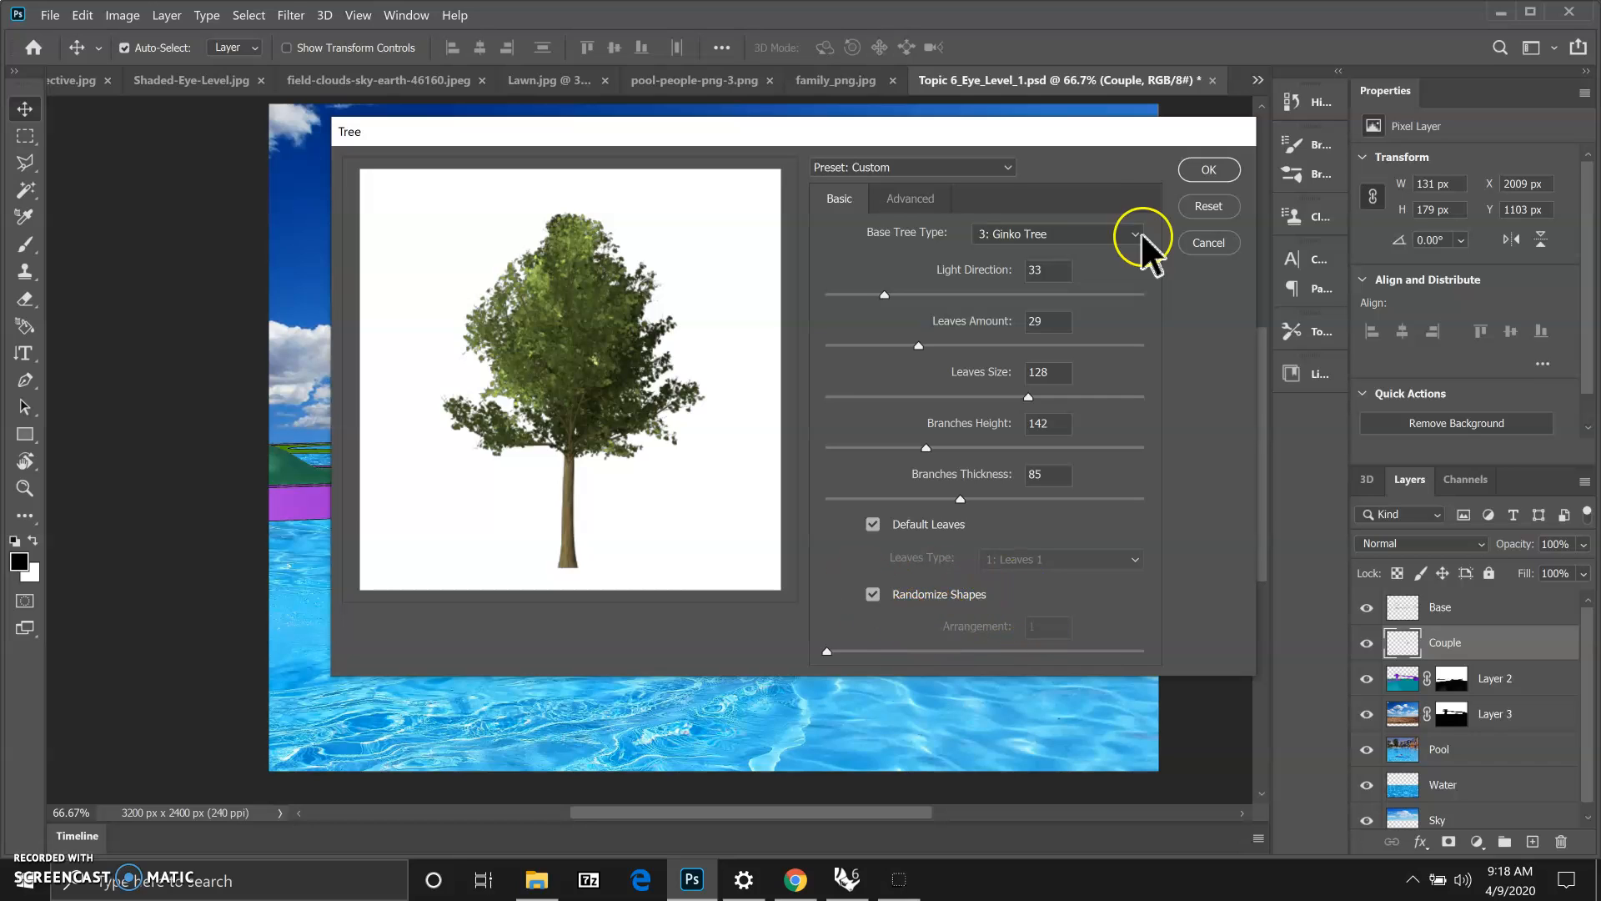
{"action": "left_click", "coordinate": [1206, 169]}
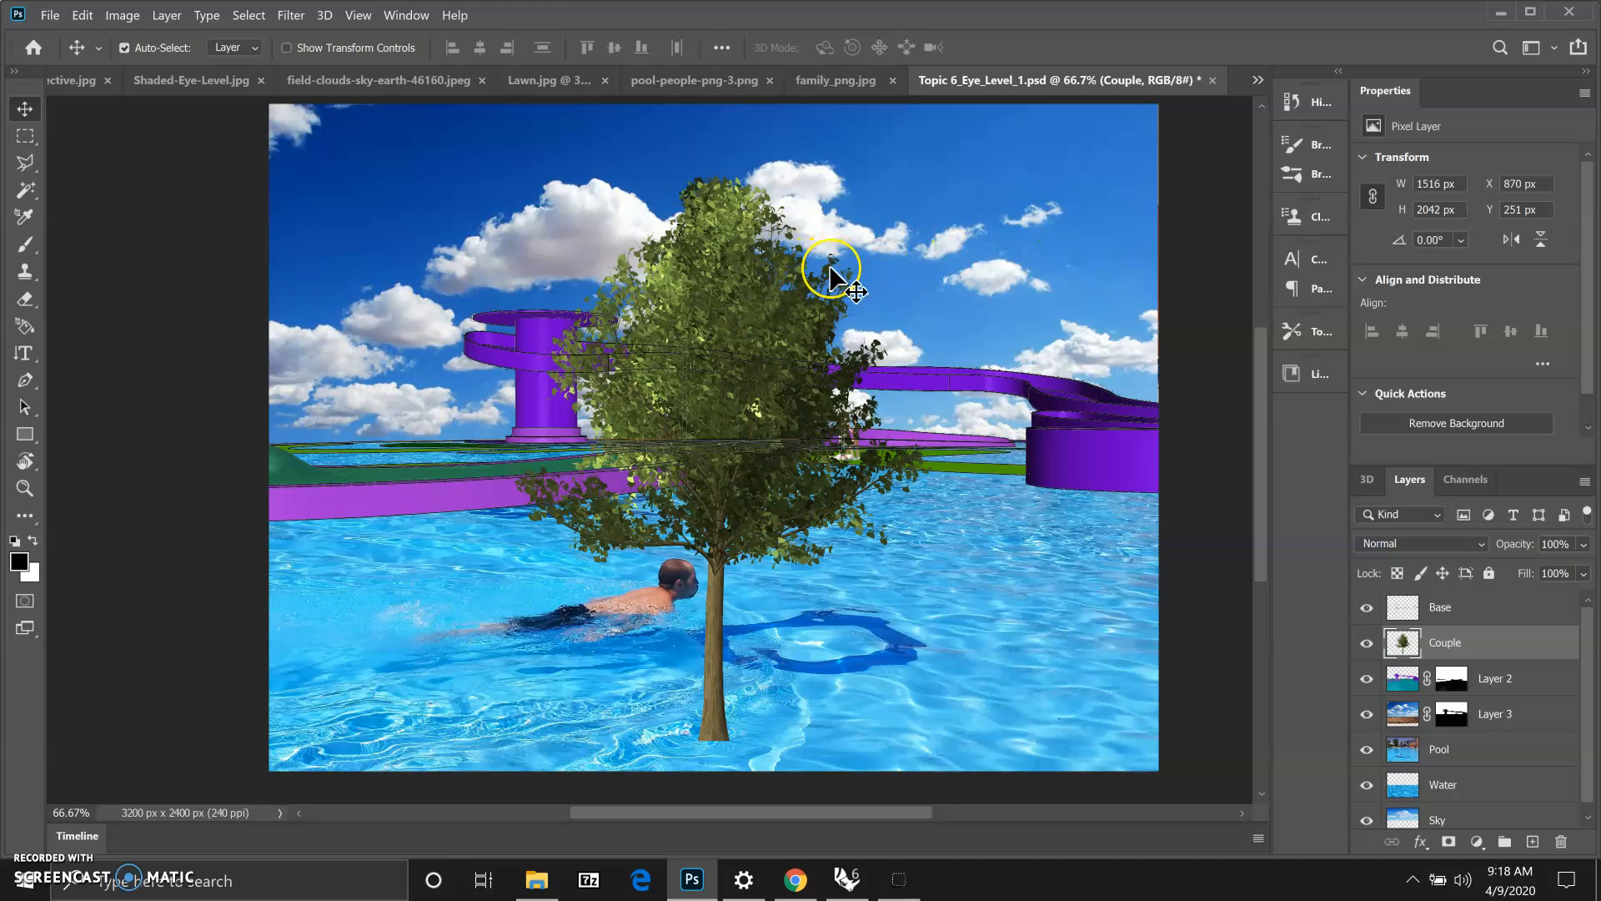
Scale the tree to about 729 by 869 px and place it on the distant green strip beside the slide tower, at about X 1144 px, Y 349 px
{"action": "key", "text": "ctrl+t"}
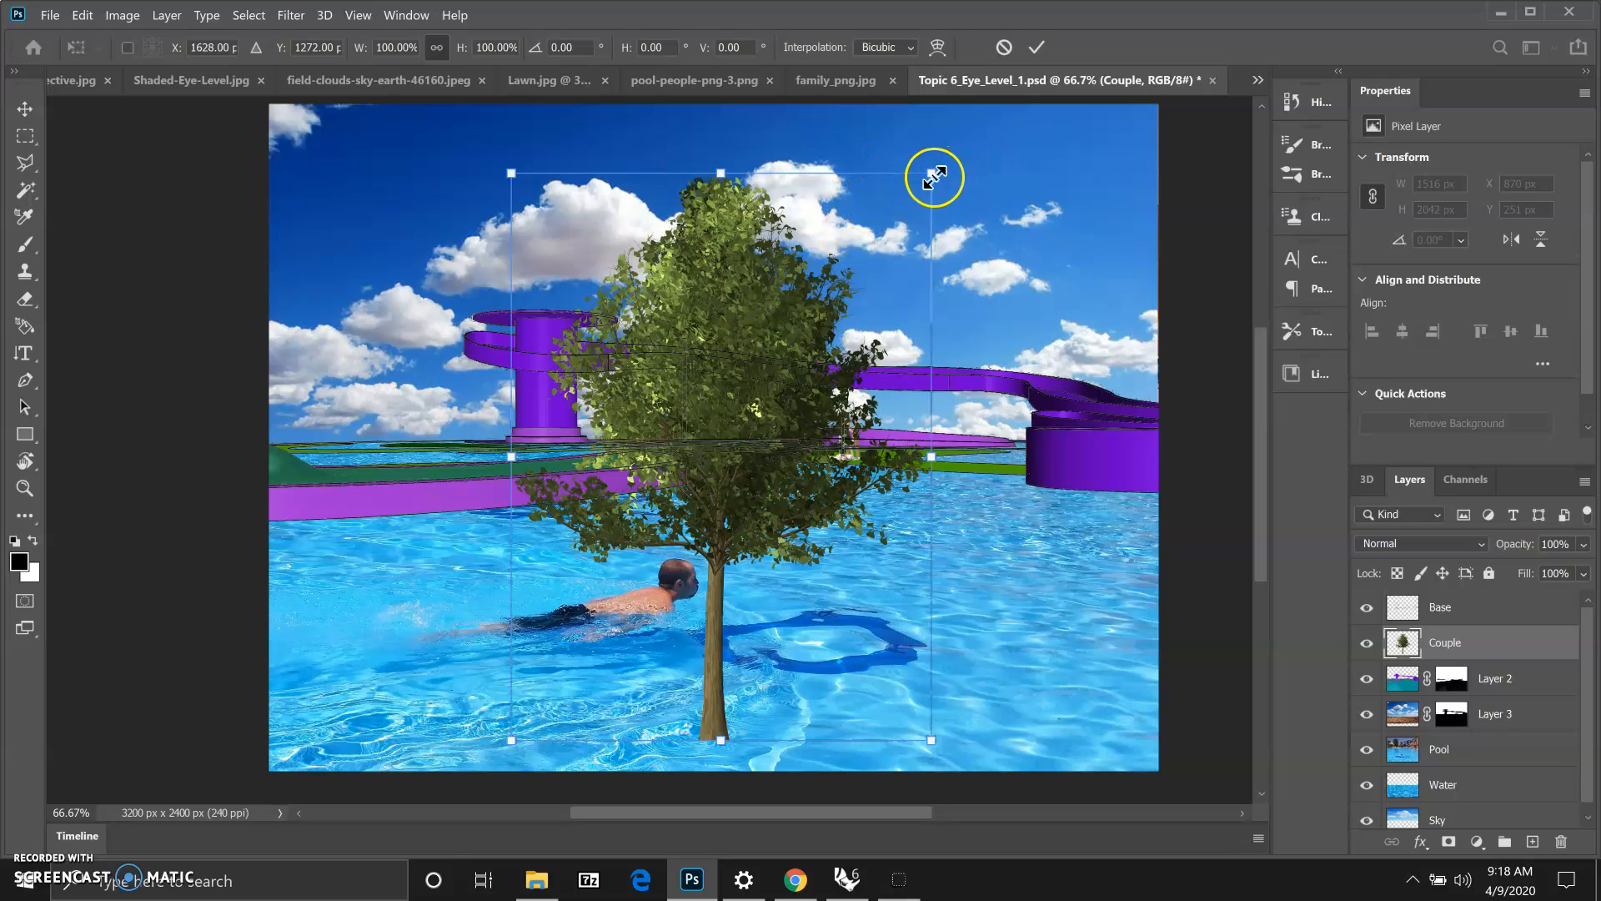
{"action": "left_click_drag", "start_coordinate": [933, 175], "coordinate": [706, 501]}
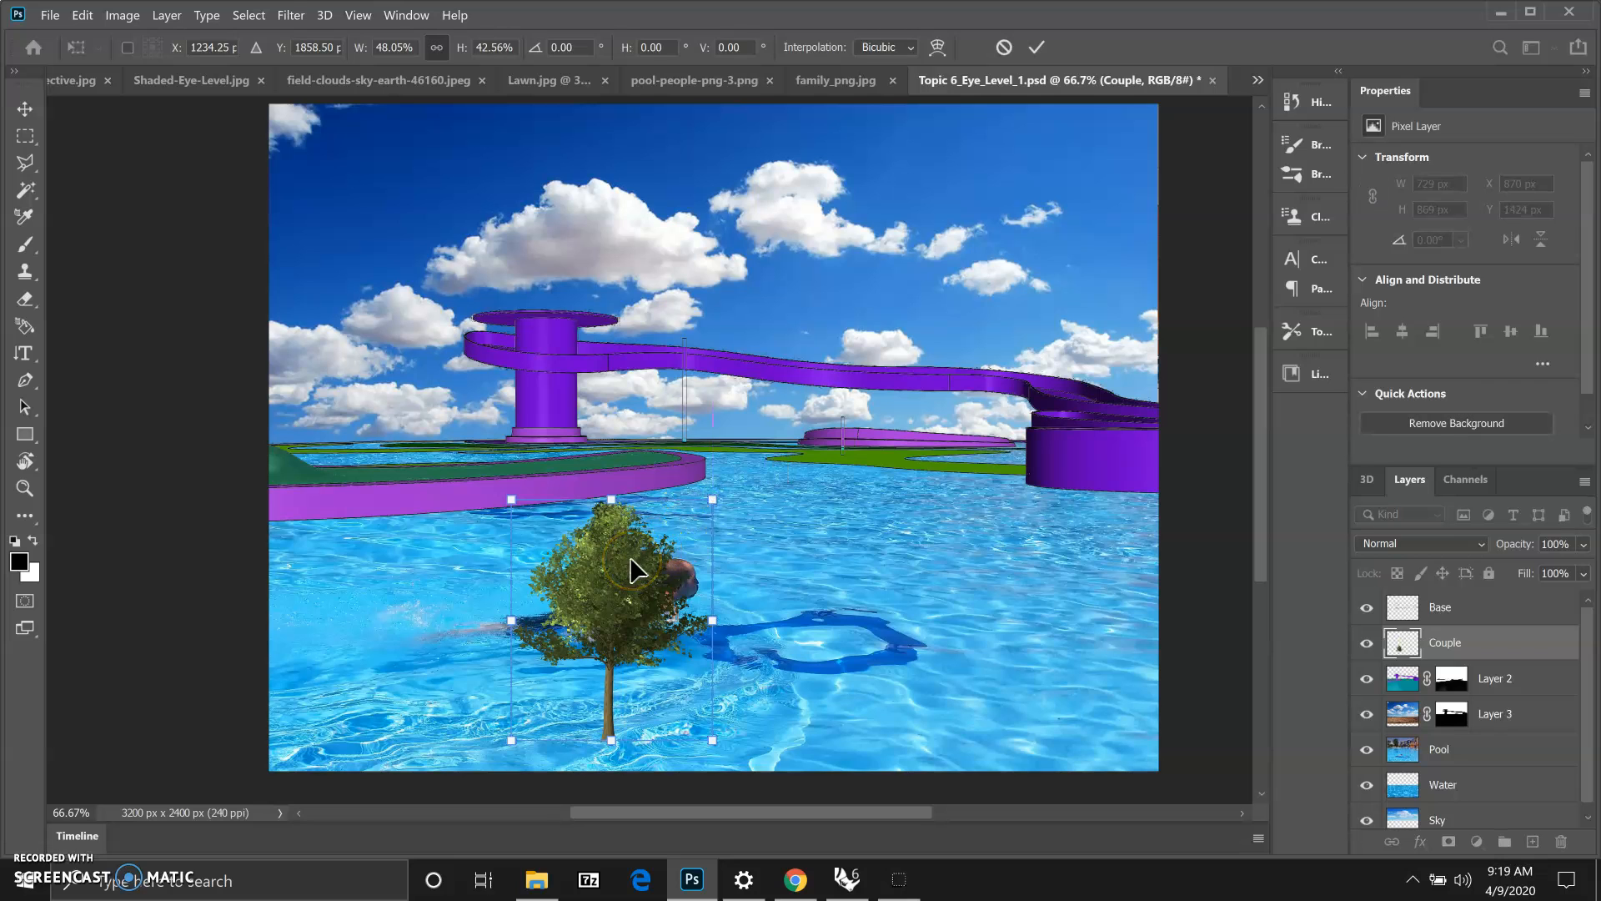
{"action": "key", "text": "Return"}
{"action": "left_click_drag", "start_coordinate": [634, 571], "coordinate": [708, 277]}
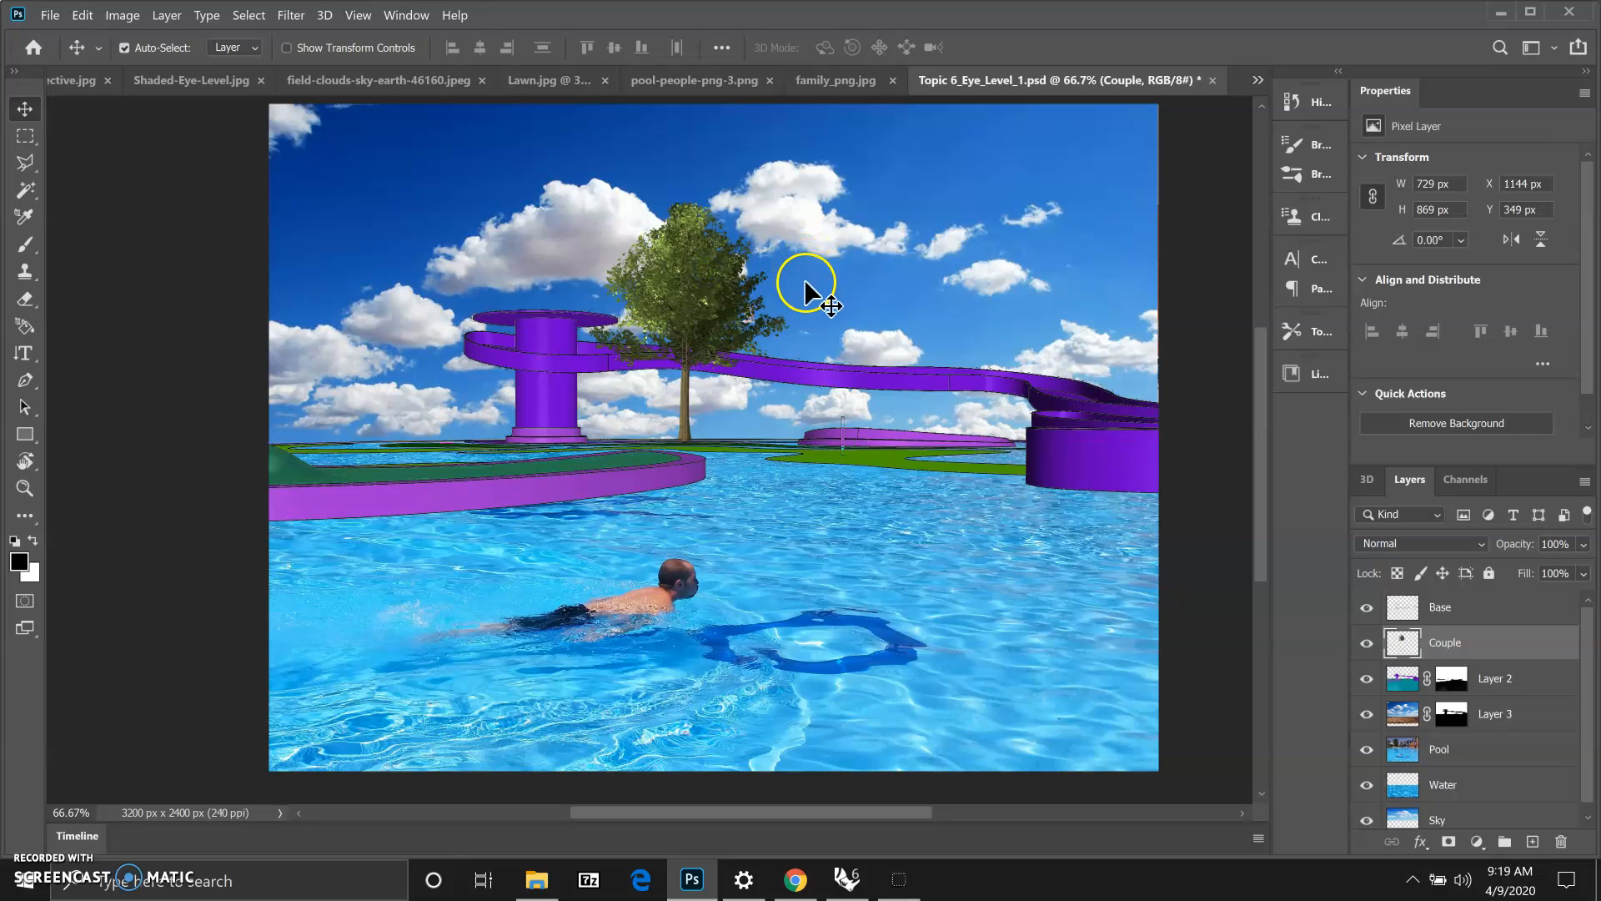
{"action": "right_click", "coordinate": [718, 286]}
{"action": "left_click", "coordinate": [1181, 219]}
{"action": "key", "text": "ctrl"}
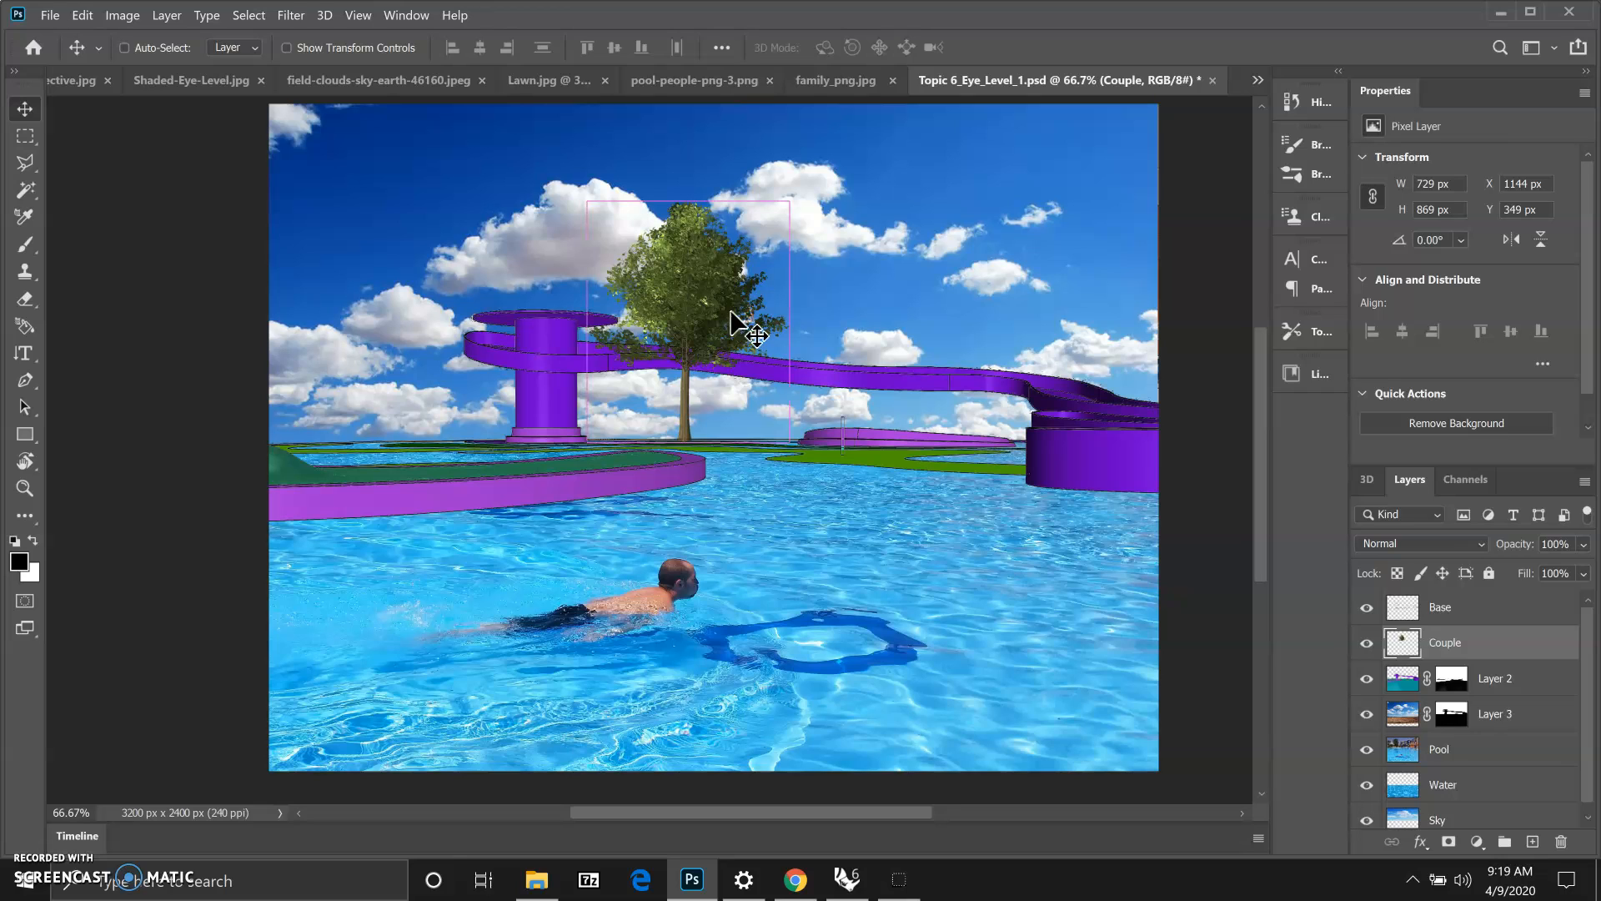
Scale the tree down further to about 530 by 632 px and shift it along the distant green strip to about X 1237 px, Y 586 px
{"action": "key", "text": "ctrl+t"}
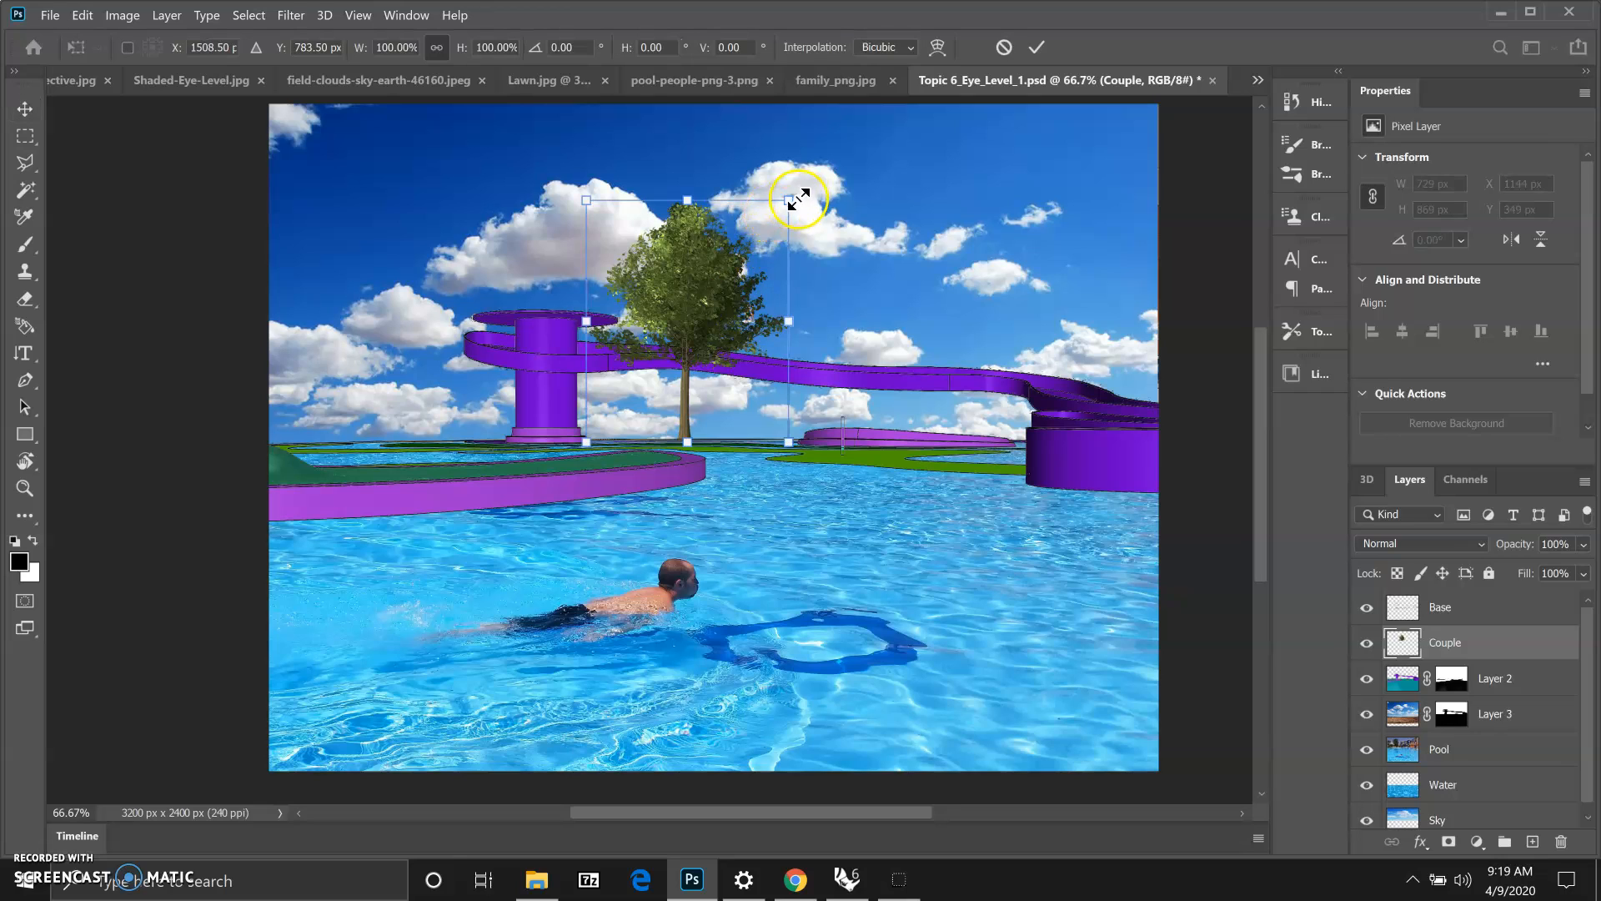
{"action": "left_click_drag", "start_coordinate": [788, 204], "coordinate": [740, 271]}
{"action": "key", "text": "Return"}
{"action": "left_click_drag", "start_coordinate": [677, 318], "coordinate": [703, 318]}
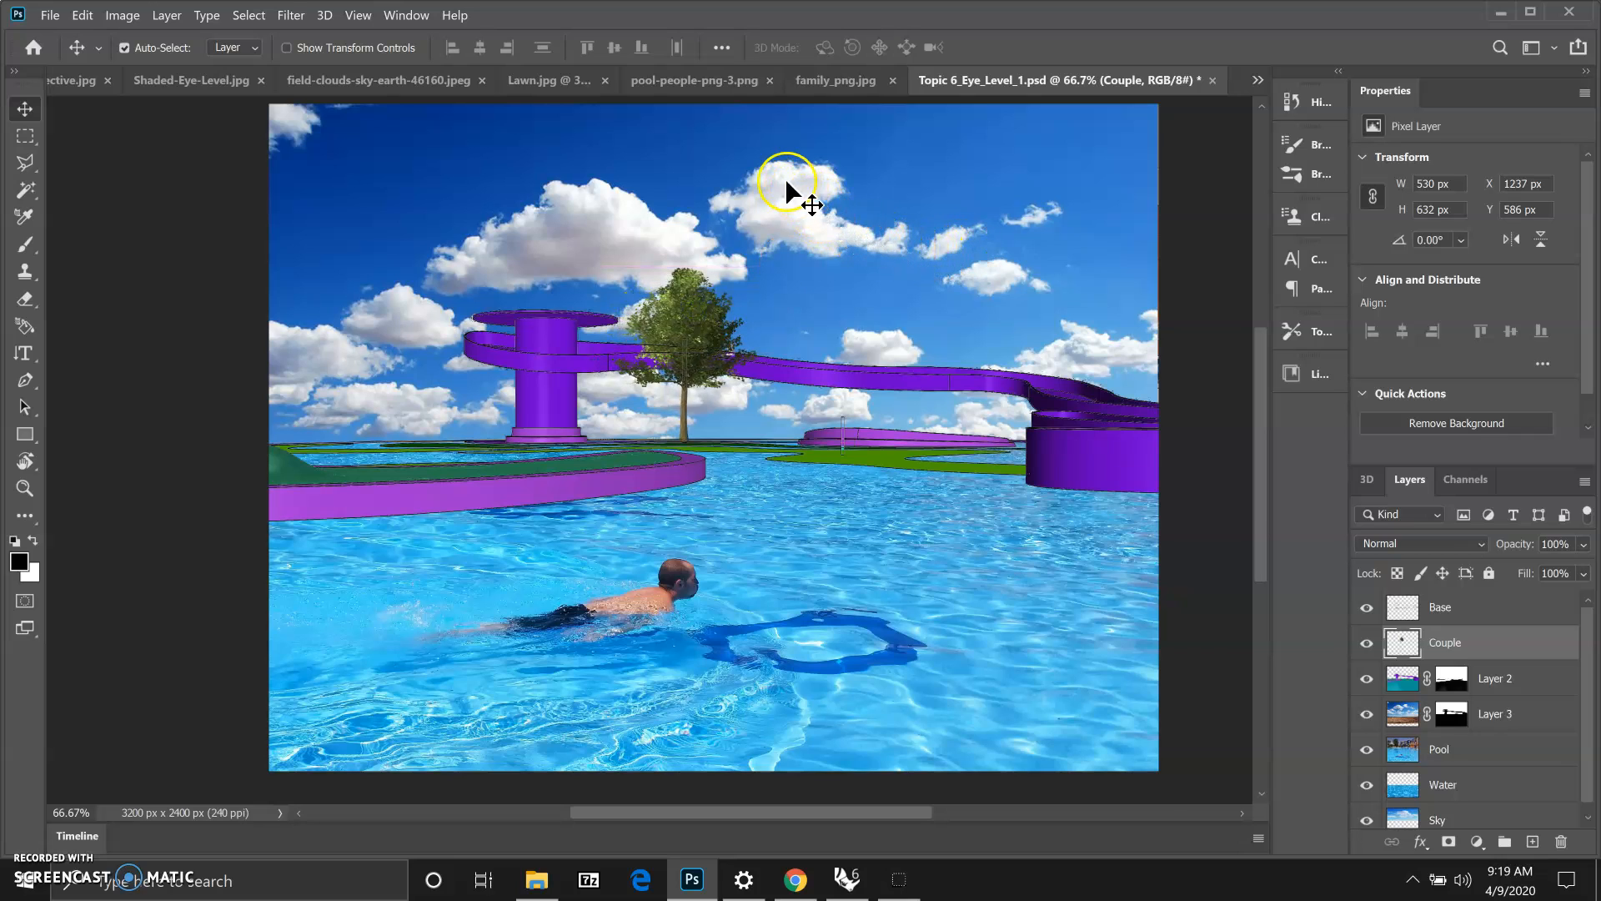
{"action": "scroll", "coordinate": [1494, 650], "scroll_direction": "down", "scroll_amount": 1}
{"action": "scroll", "coordinate": [1026, 500], "scroll_direction": "down", "scroll_amount": 2}
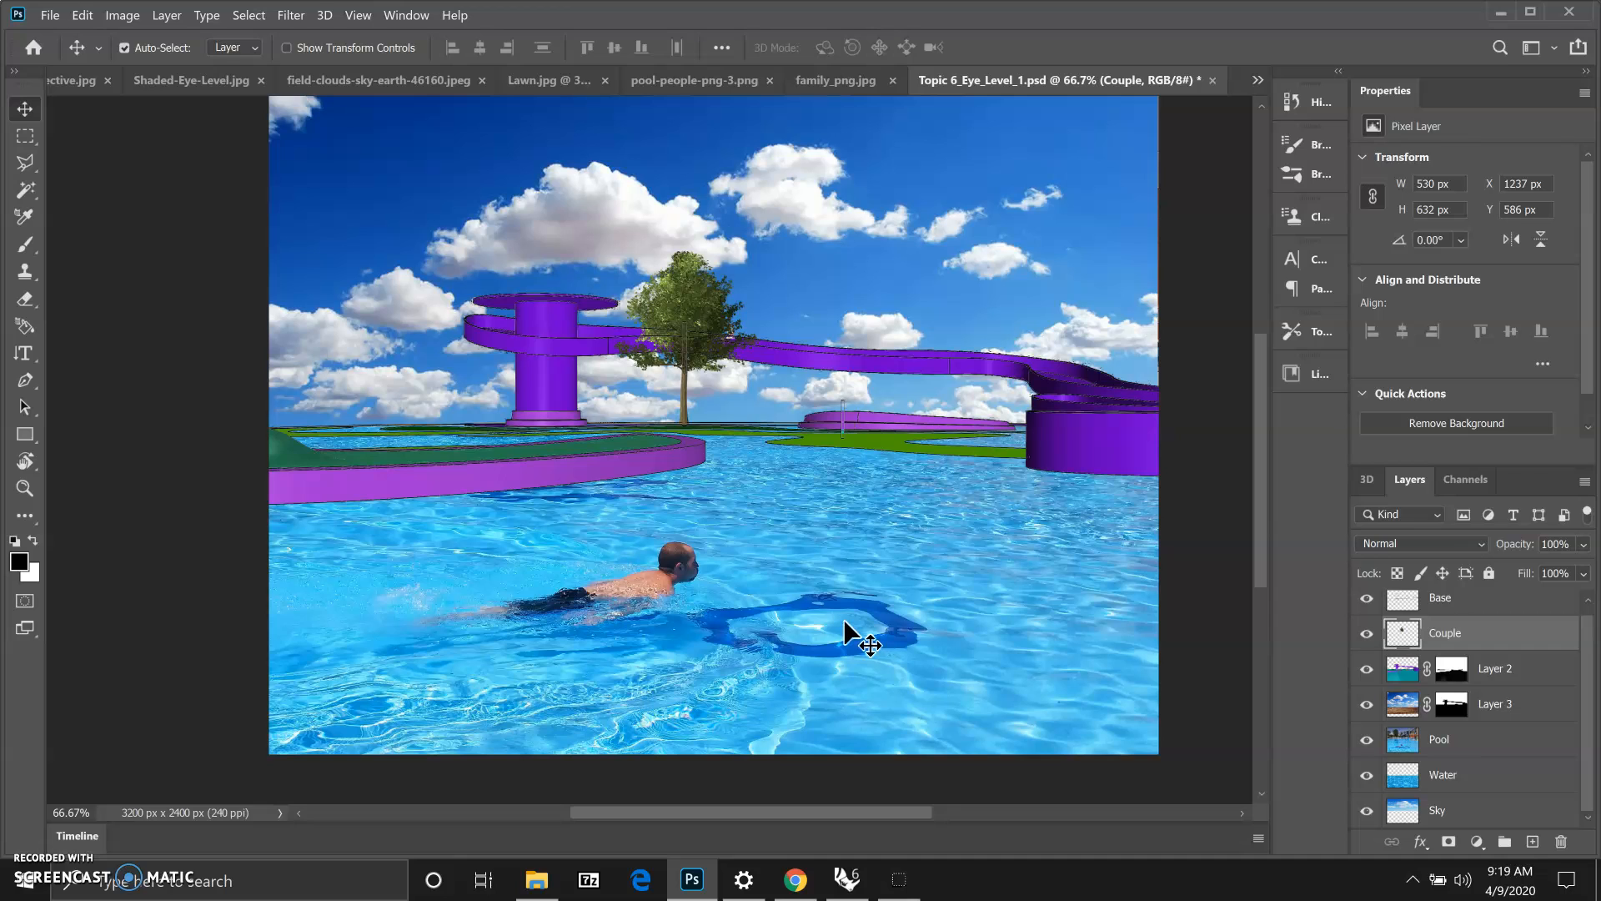
{"action": "mouse_move", "coordinate": [916, 894]}
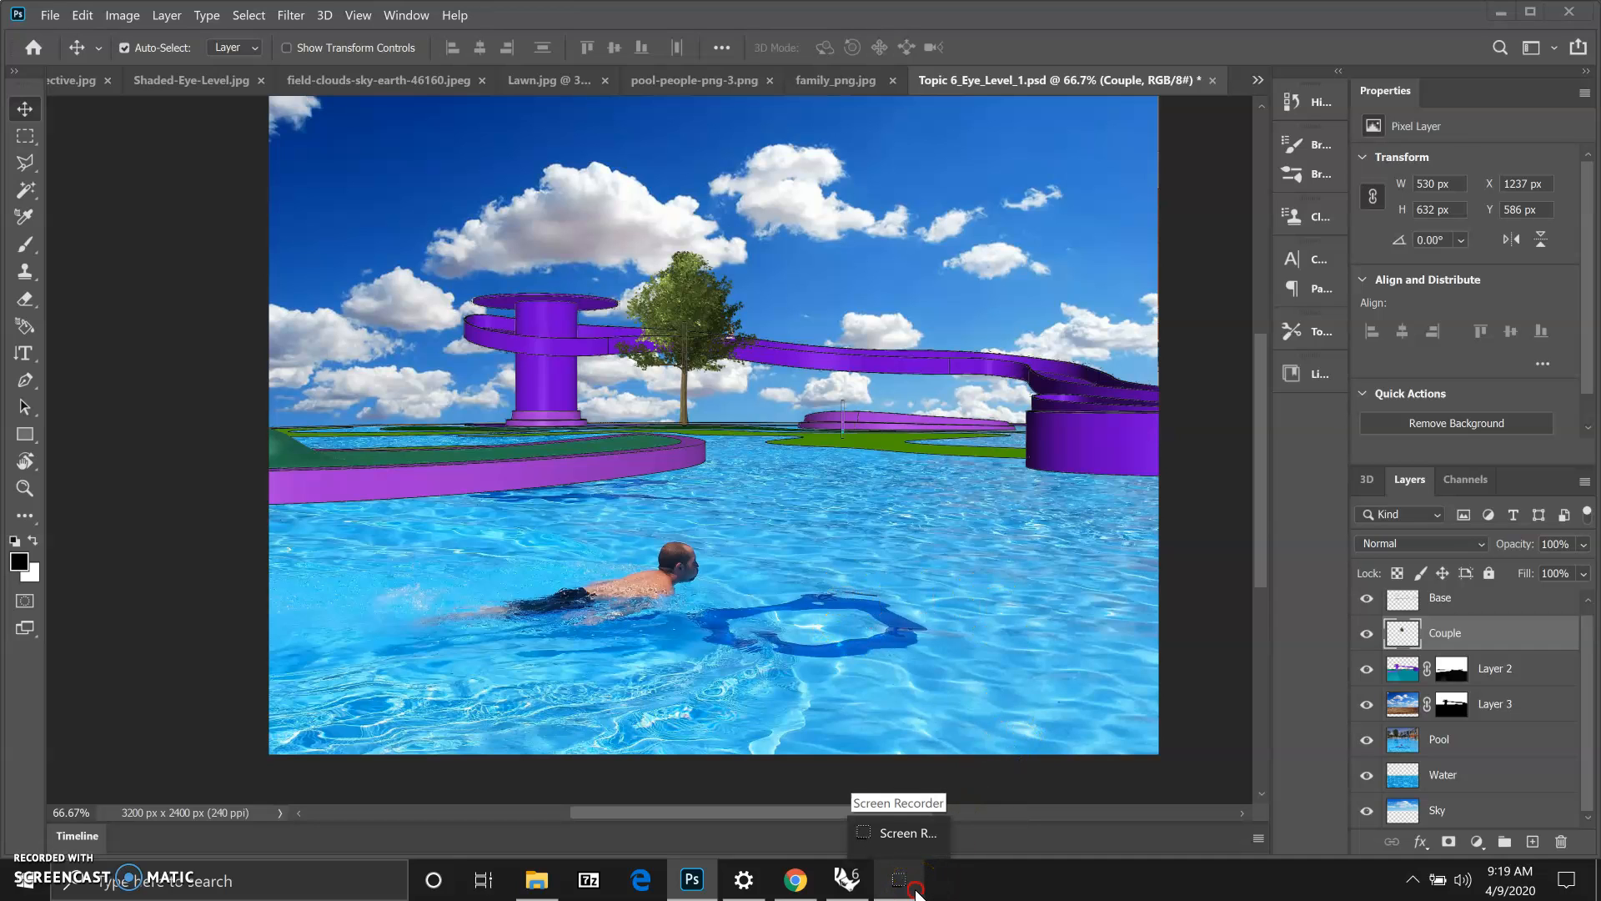
{"action": "right_click", "coordinate": [915, 894]}
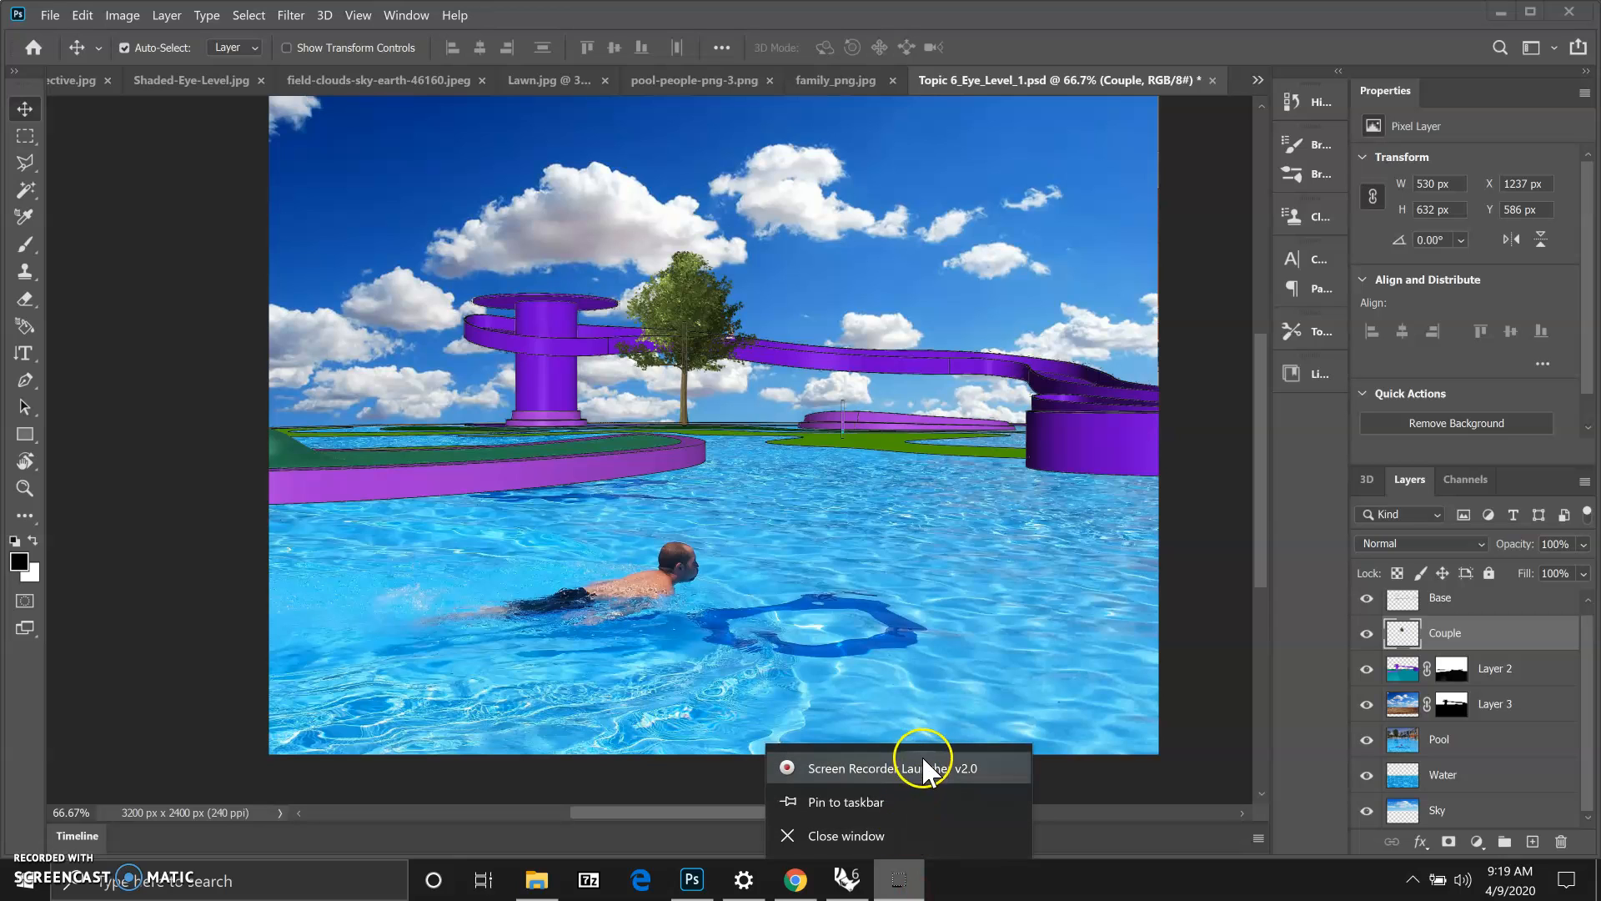